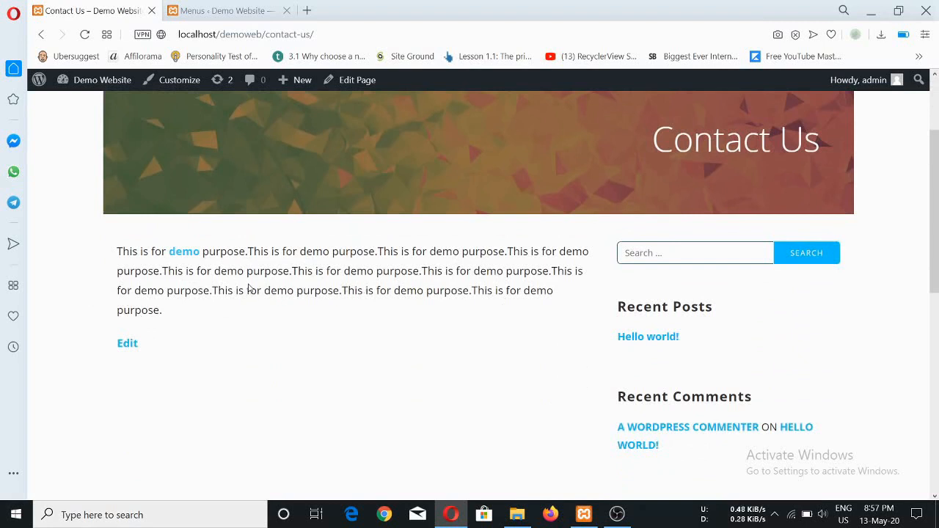
Check where the demo link in the Contact Us page's text leads, and return to the page.
left_click(178, 253)
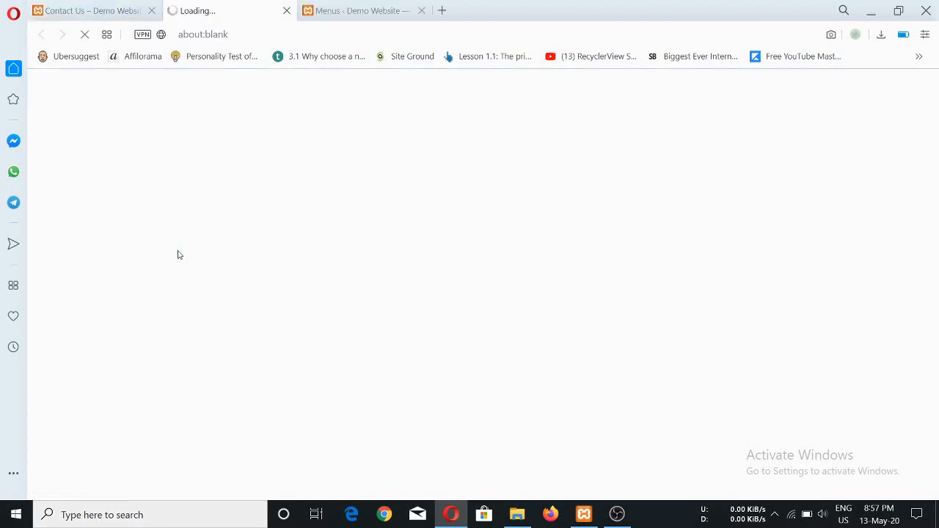
left_click(286, 11)
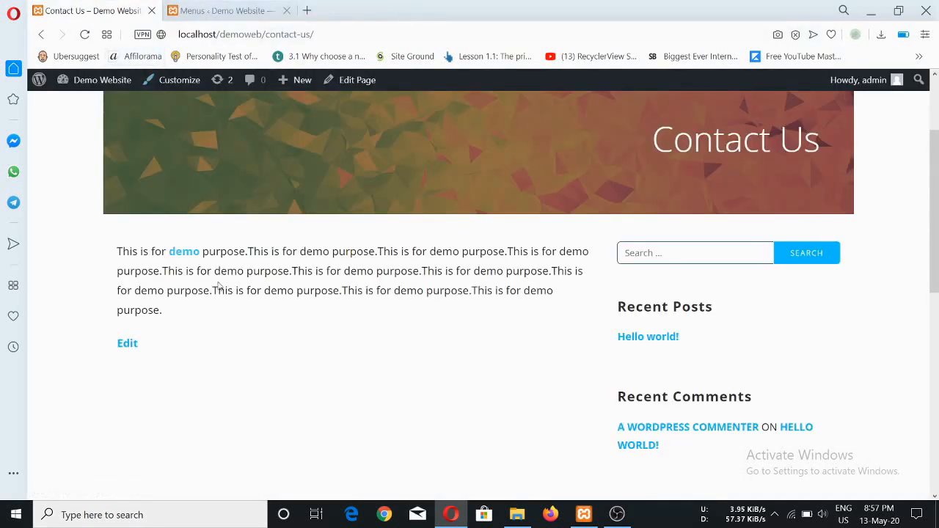
scroll(283, 318, "up", 2)
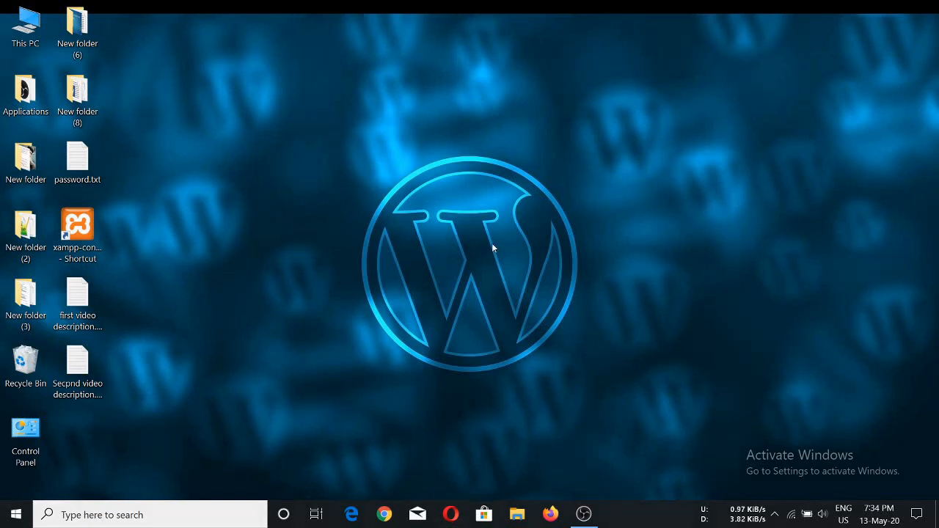
Launch the XAMPP Control Panel and start the Apache and MySQL modules.
double_click(77, 226)
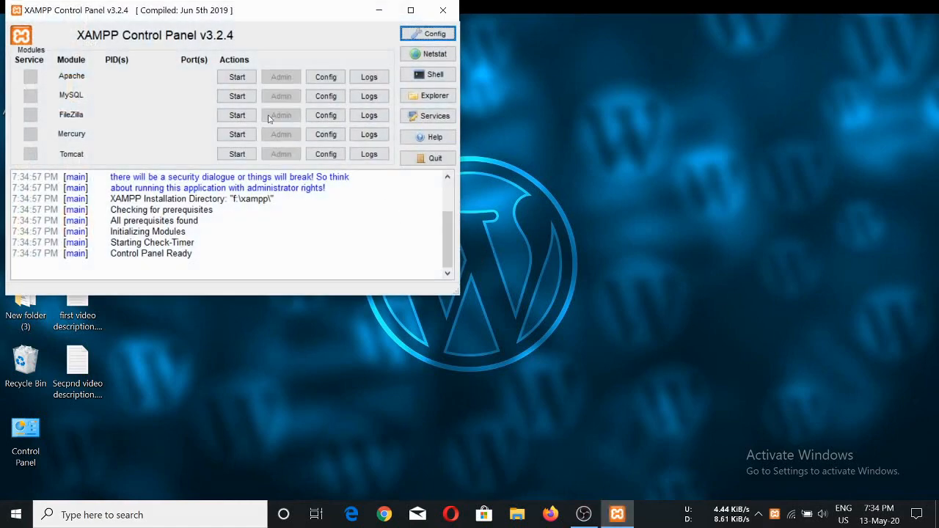
left_click(236, 77)
left_click(239, 97)
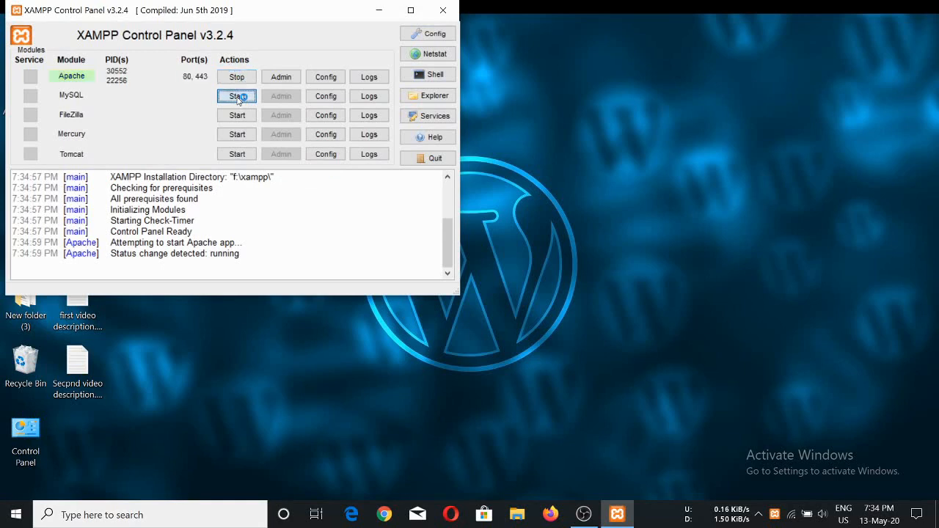
left_click_drag(247, 15, 416, 44)
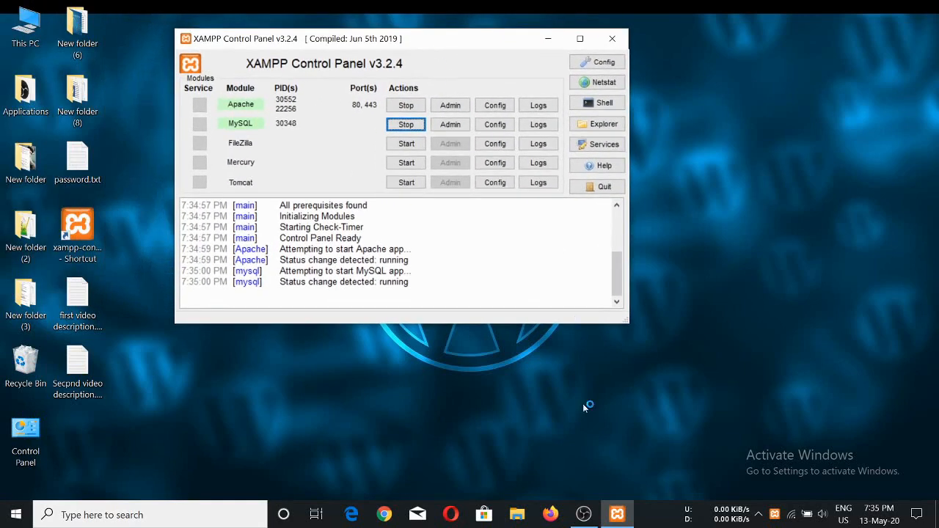
Switch to Opera and load the local WordPress site at localhost/demoweb.
left_click(451, 515)
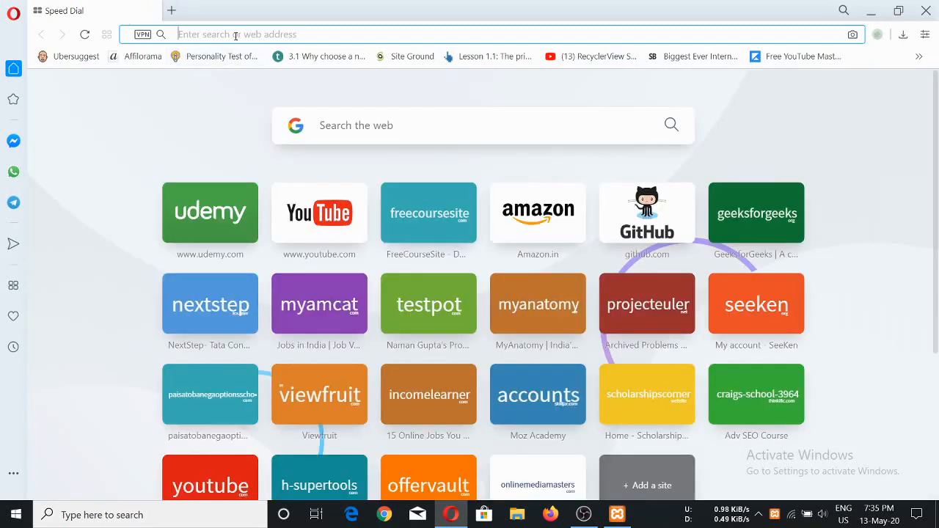
type("localhost/demoweb")
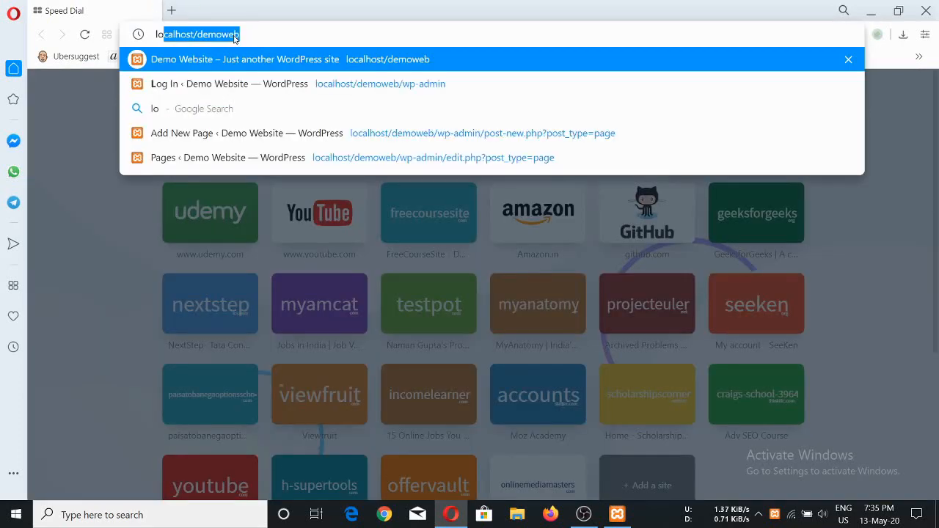
key("Right")
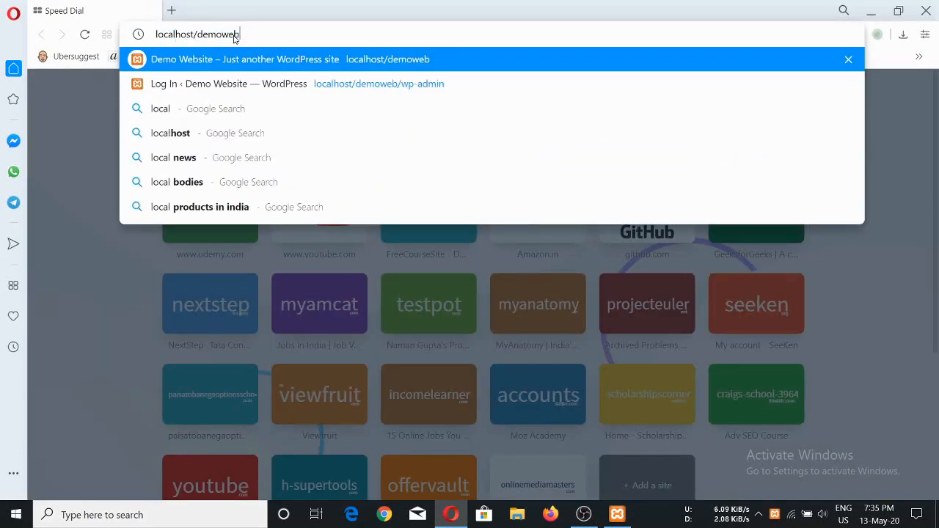
key("Return")
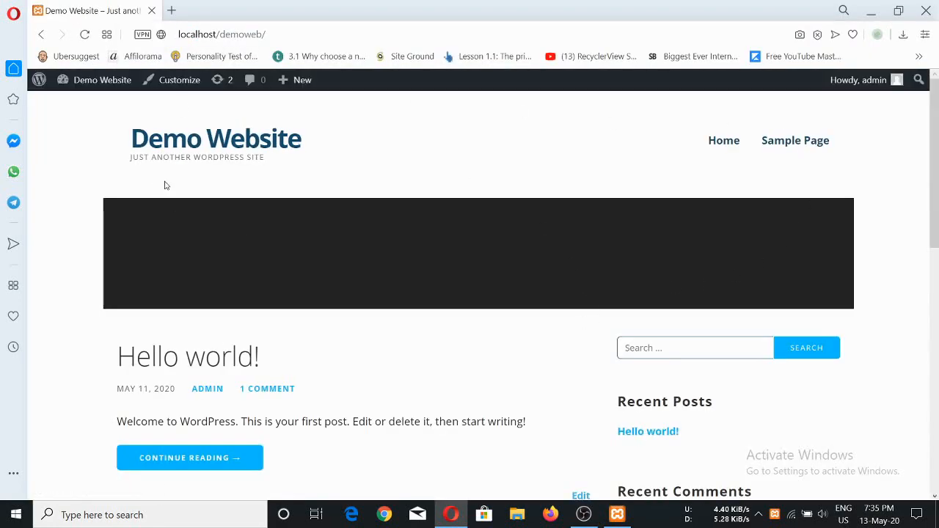
Look over the demo site's home page from the header down to the footer.
scroll(627, 338, "down", 7)
scroll(510, 266, "up", 4)
scroll(510, 266, "up", 3)
scroll(541, 237, "down", 8)
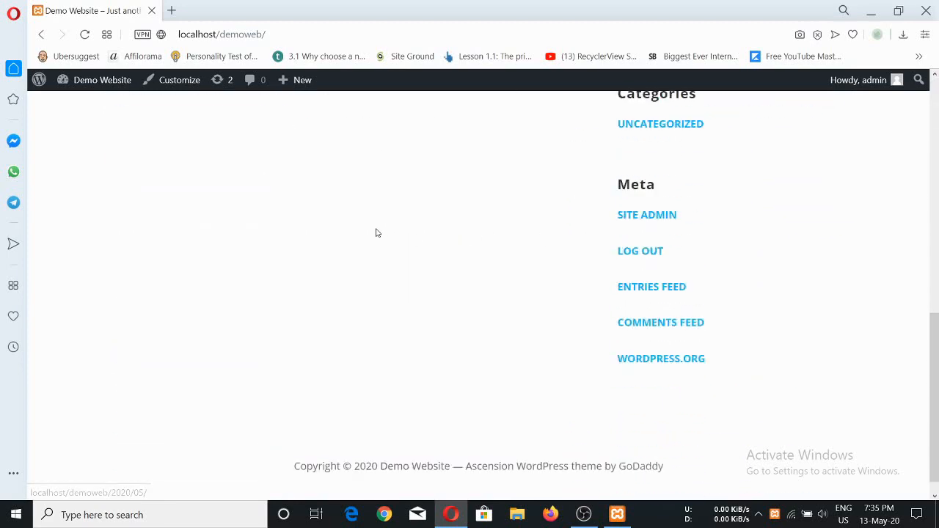
scroll(421, 237, "up", 8)
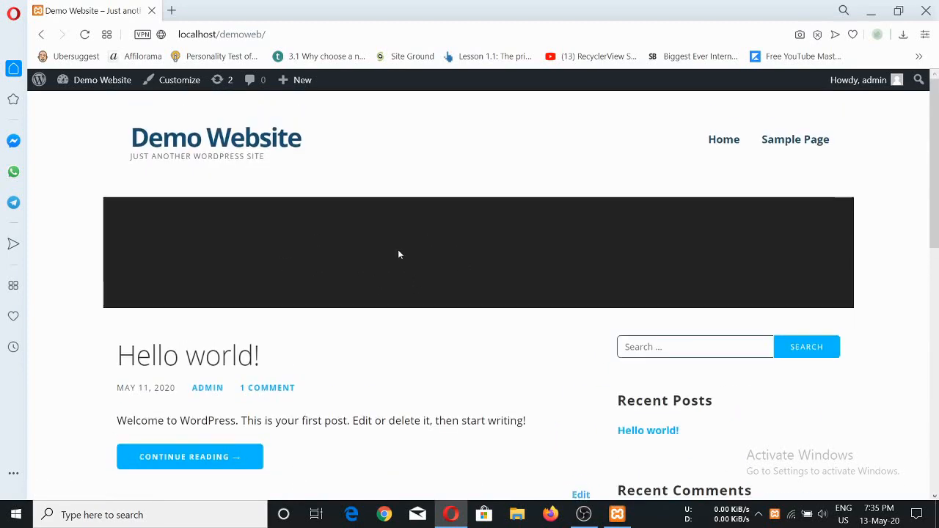
scroll(744, 264, "down", 3)
scroll(721, 272, "up", 3)
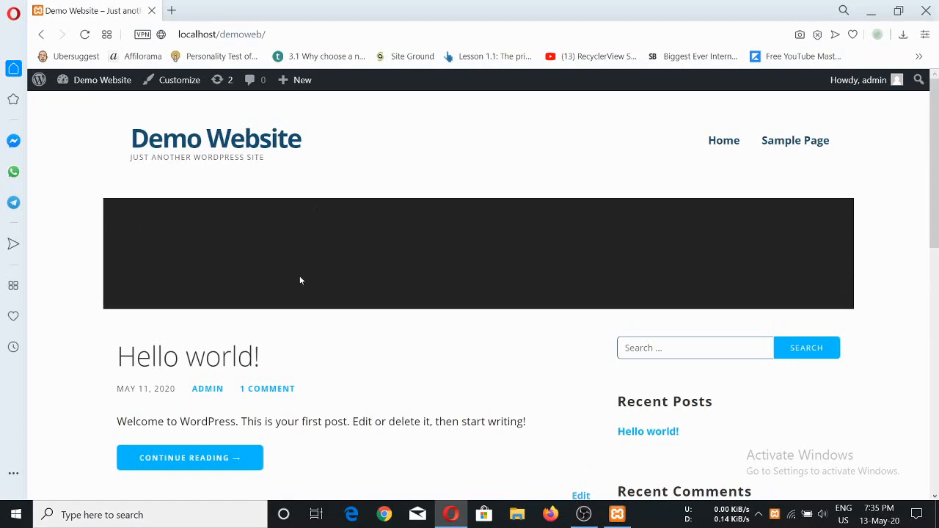
Load the site's WordPress dashboard at localhost/demoweb/wp-admin in a separate browser tab.
left_click(171, 10)
left_click(100, 12)
scroll(487, 292, "down", 5)
scroll(501, 245, "up", 5)
left_click(209, 10)
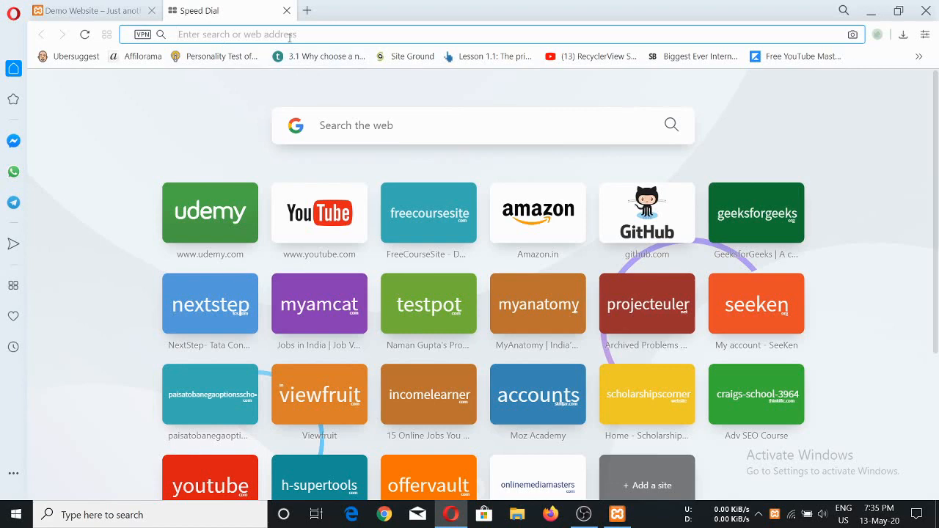
type("local")
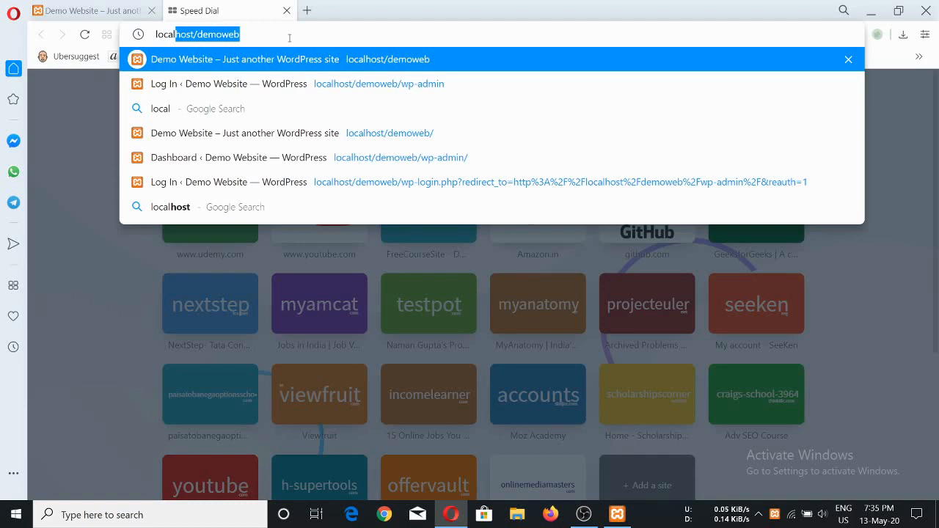
key("Right")
type("/")
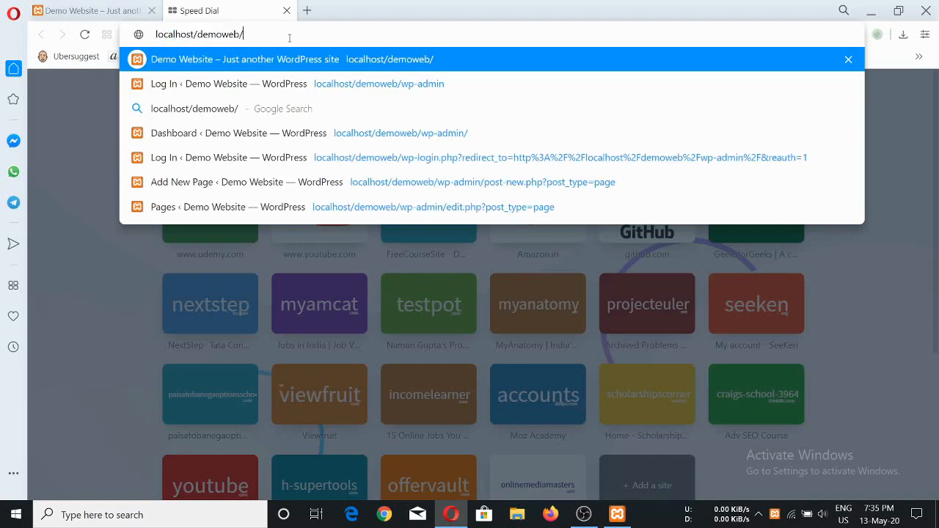
type("wp-admin")
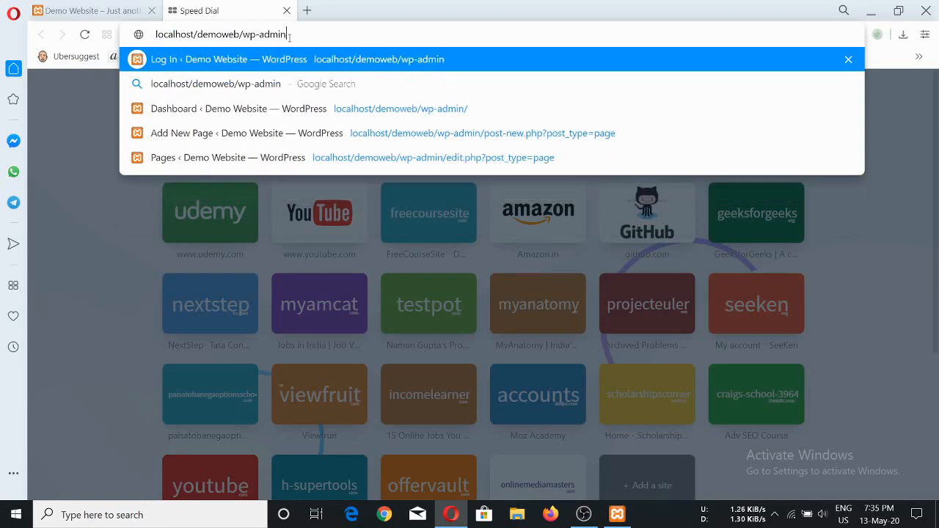
key("Return")
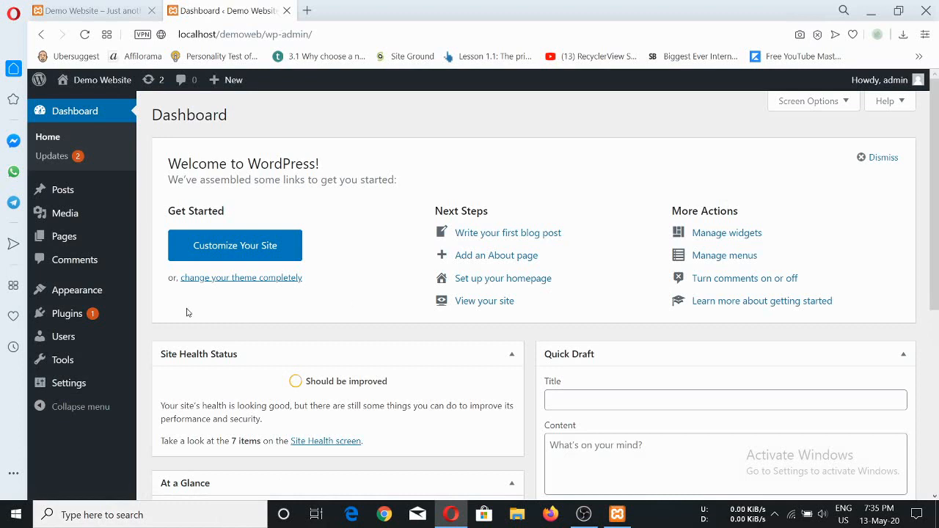
Create a new WordPress page with the title "Contact Us".
mouse_move(66, 242)
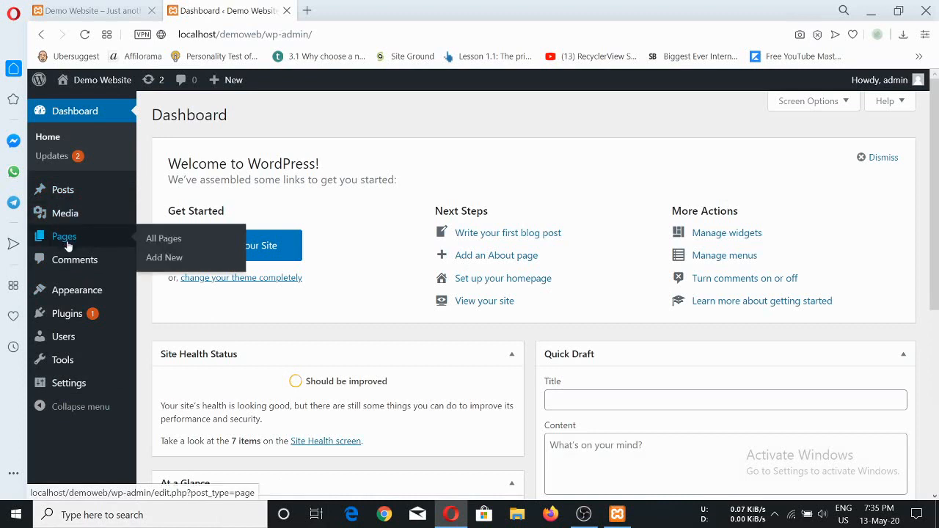
left_click(163, 242)
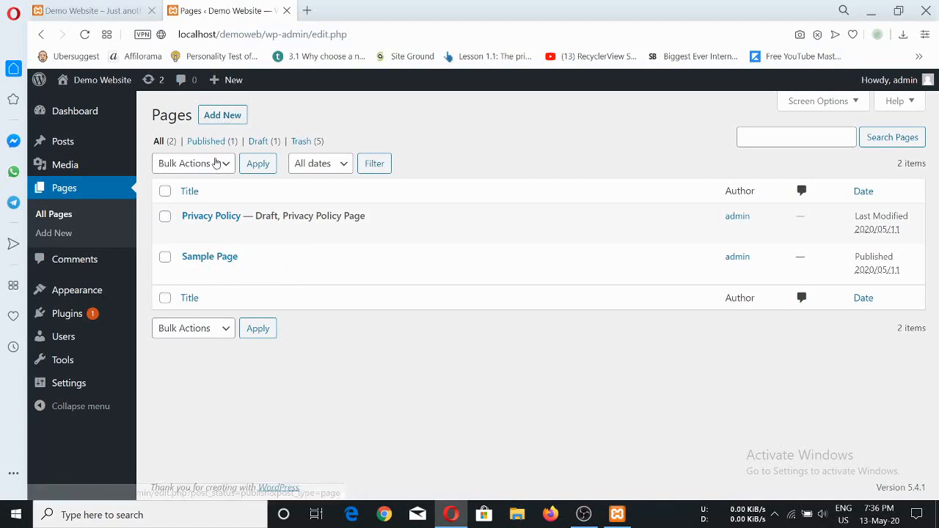
left_click(221, 117)
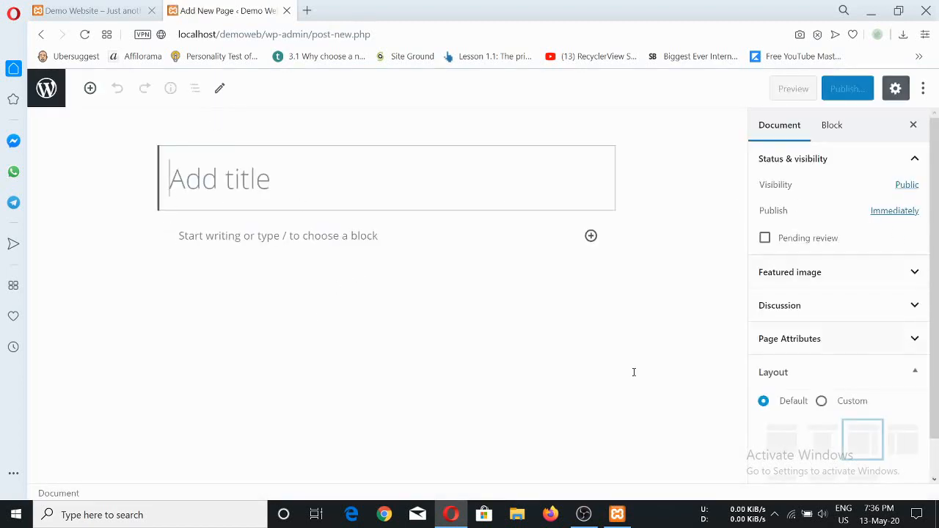
left_click(246, 241)
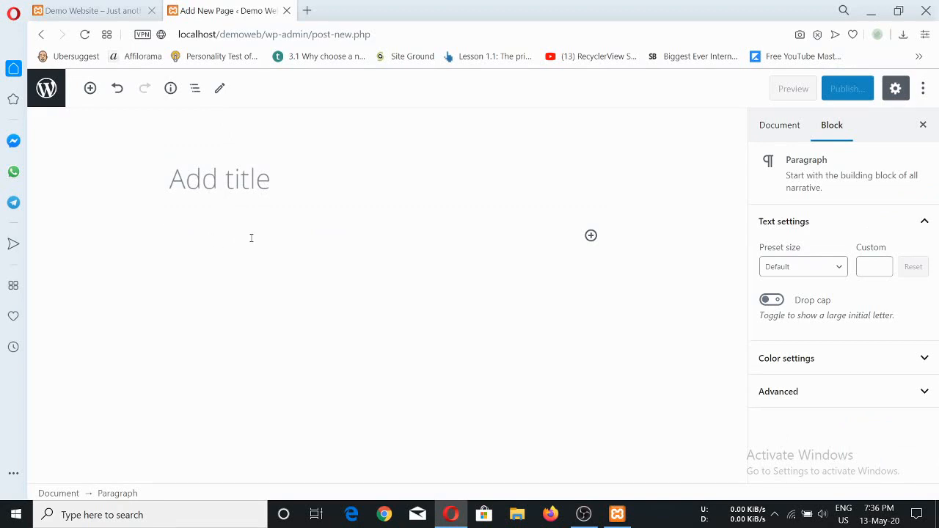
left_click(242, 185)
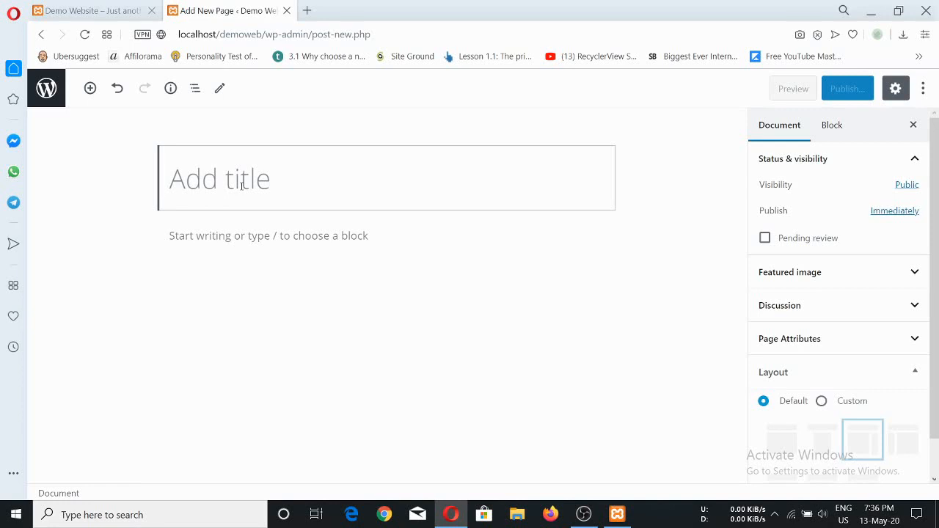
type("Co")
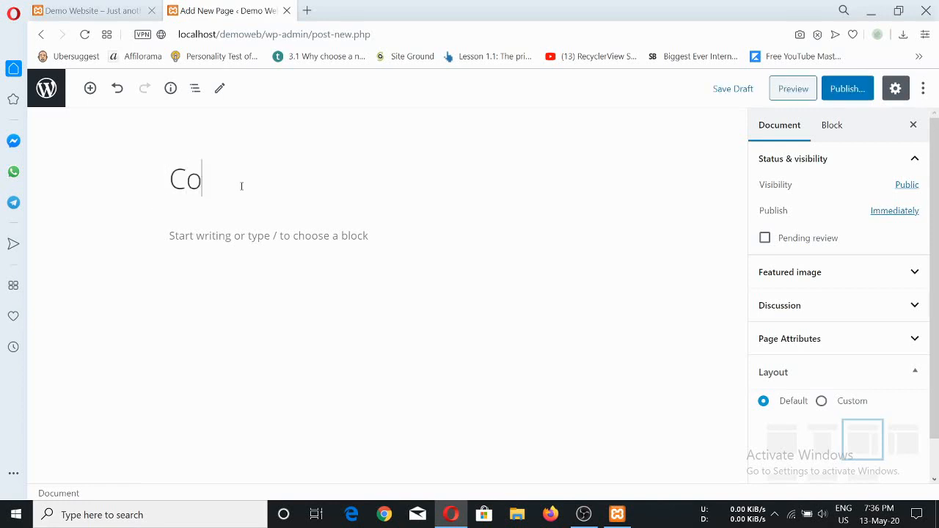
type("ntact Us")
Write "This is for demo purpose." as the body paragraph of the Contact Us page.
left_click(291, 236)
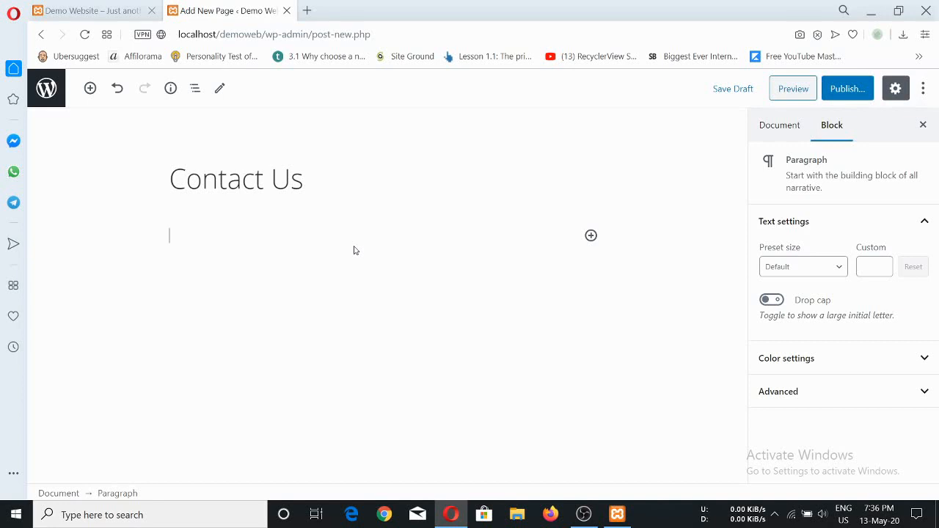
type("This is for demo pur")
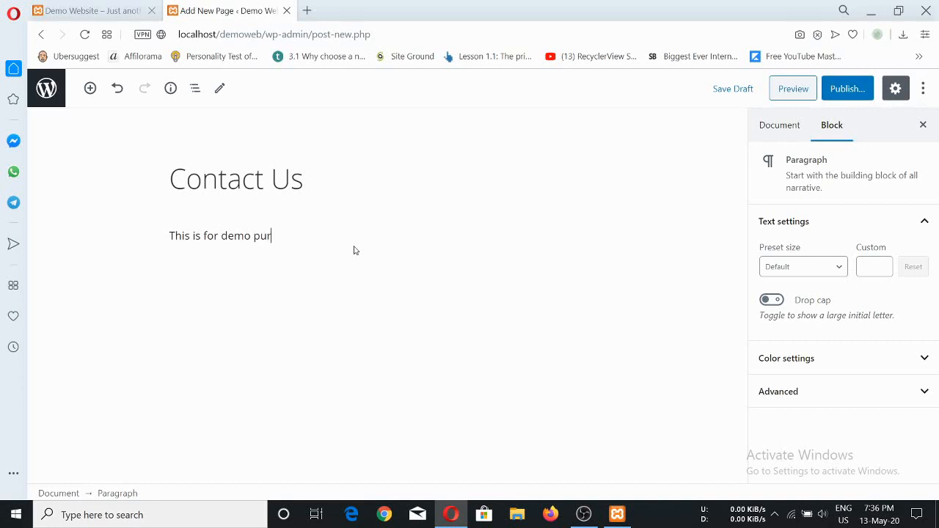
type("pose.")
Duplicate the body sentence within the same paragraph until it occurs eleven times in a row.
key("ctrl+a")
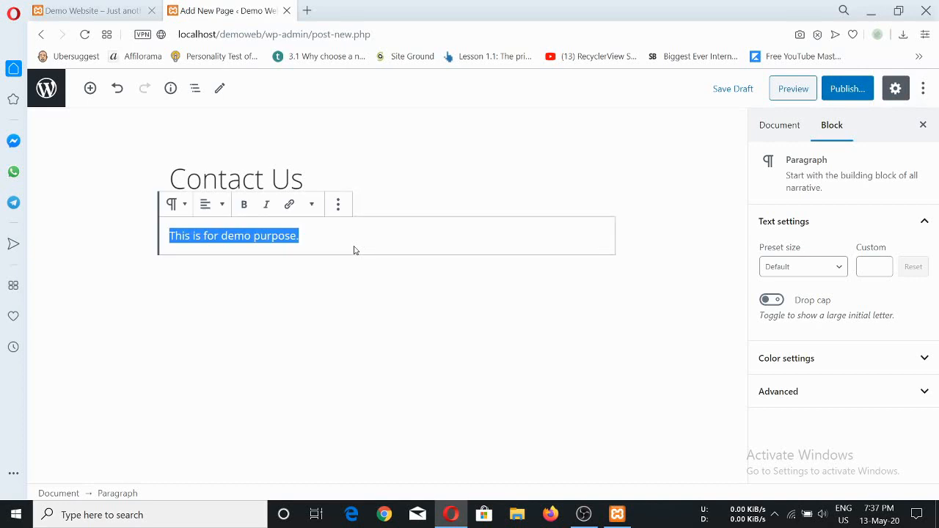
key("ctrl+v")
key("ctrl+v")
key("ctrl+v")
key("ctrl+v")
key("ctrl+v")
key("ctrl+v")
key("ctrl+v")
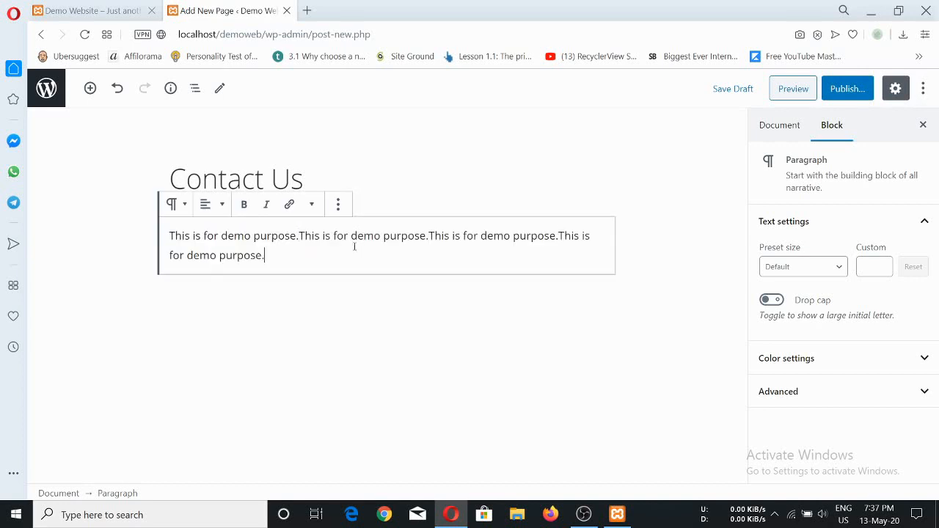
key("ctrl+v")
key("ctrl+v")
key("ctrl+v")
key("ctrl+v")
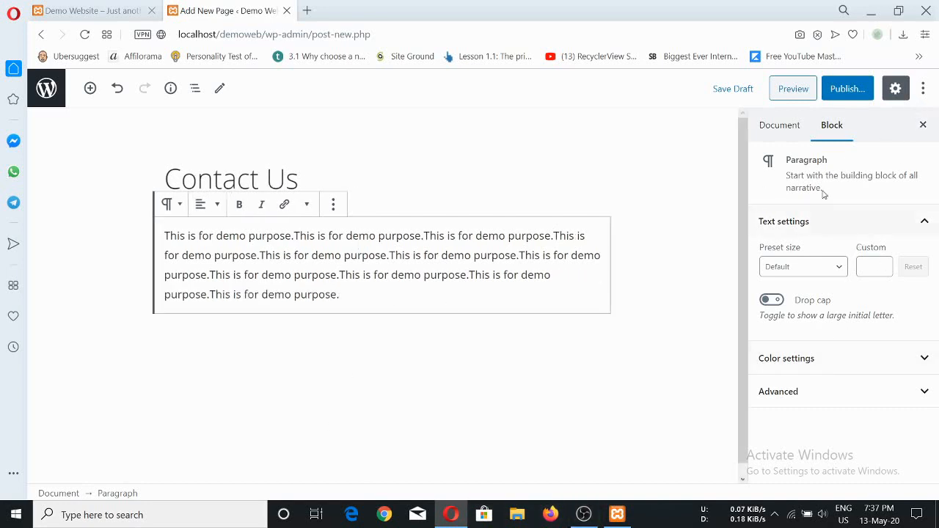
Upload background-618226_1280.png from the computer and set it as the page's featured image.
left_click(783, 127)
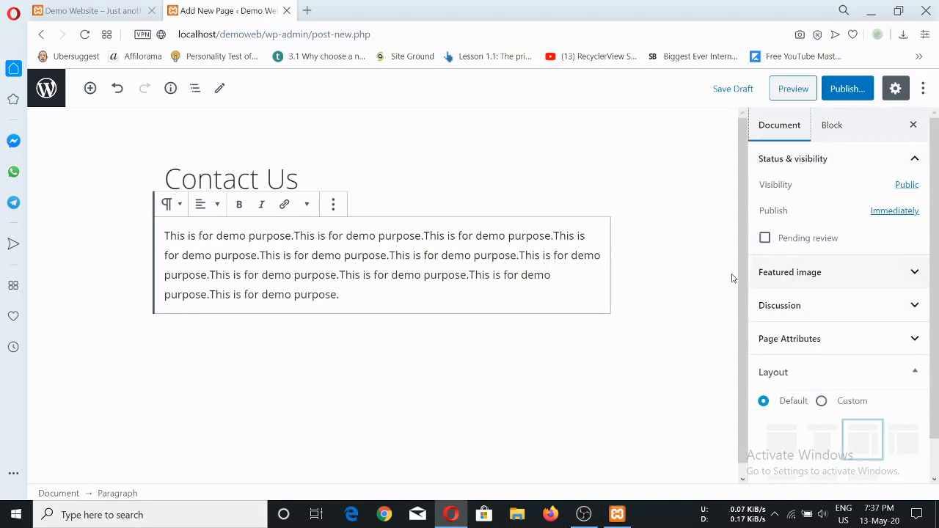
left_click(915, 274)
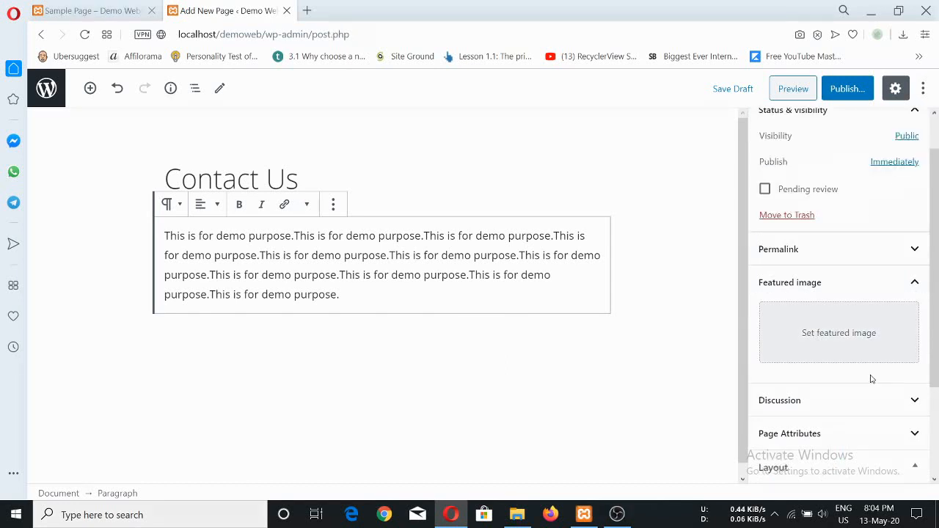
left_click(847, 342)
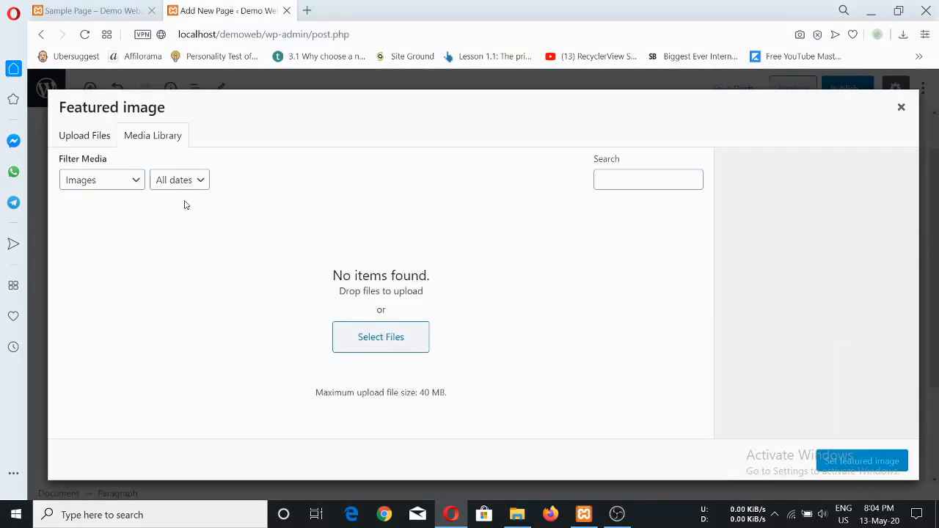
left_click(382, 339)
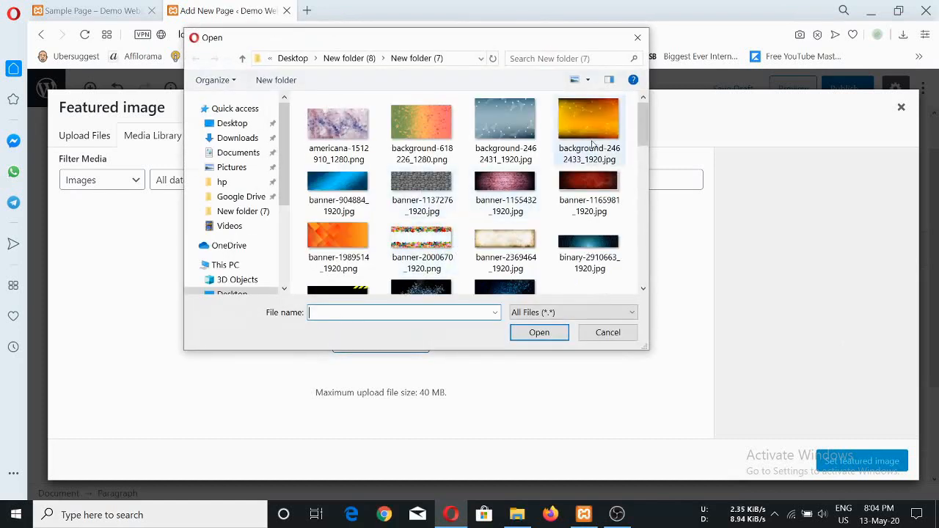
left_click(428, 137)
left_click(549, 335)
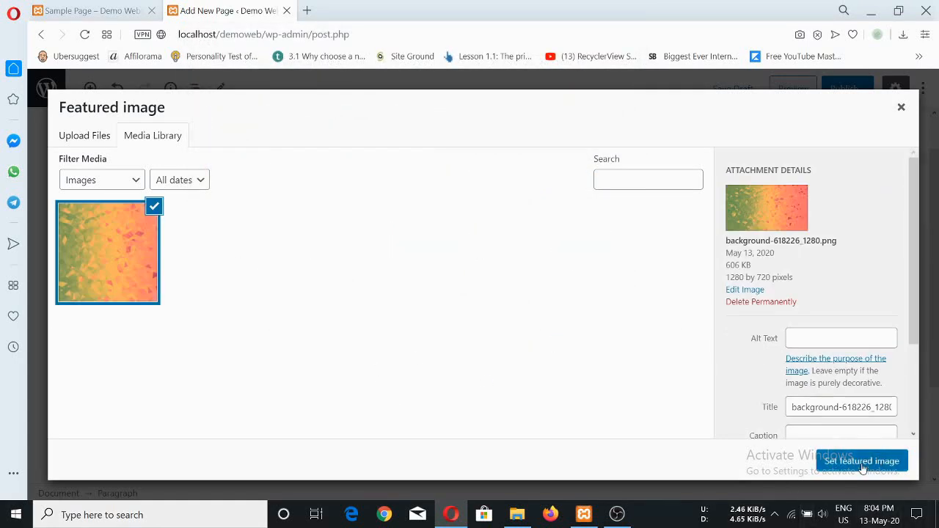
left_click(862, 461)
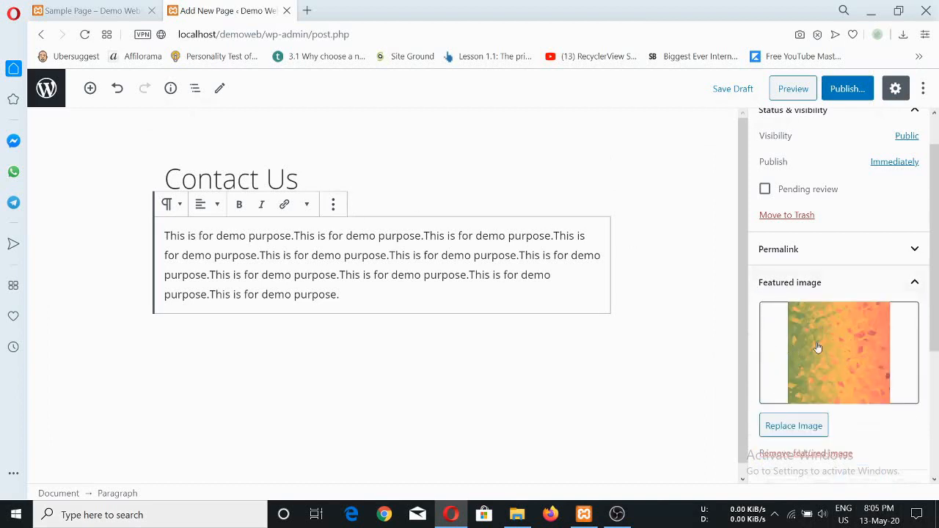
Review the page's Discussion and Page Attributes settings, including the available Parent Page options.
scroll(821, 341, "down", 3)
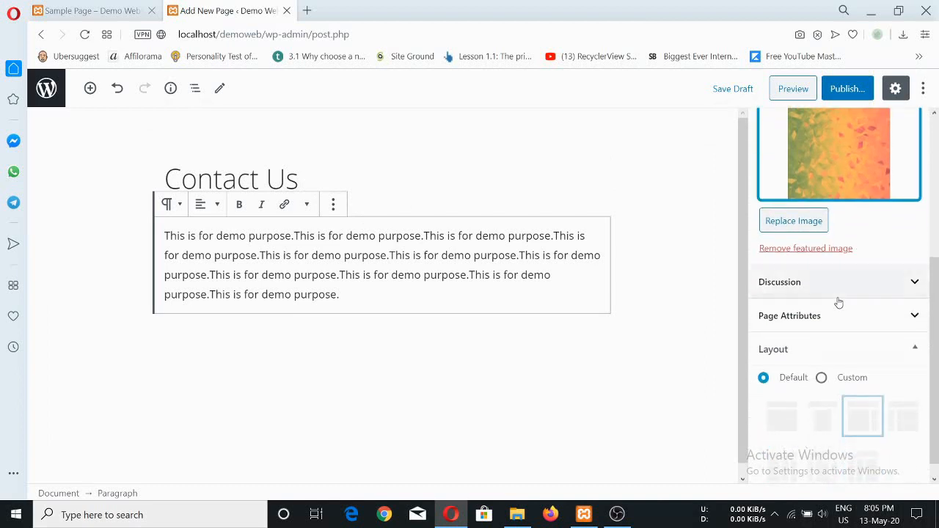
left_click(880, 287)
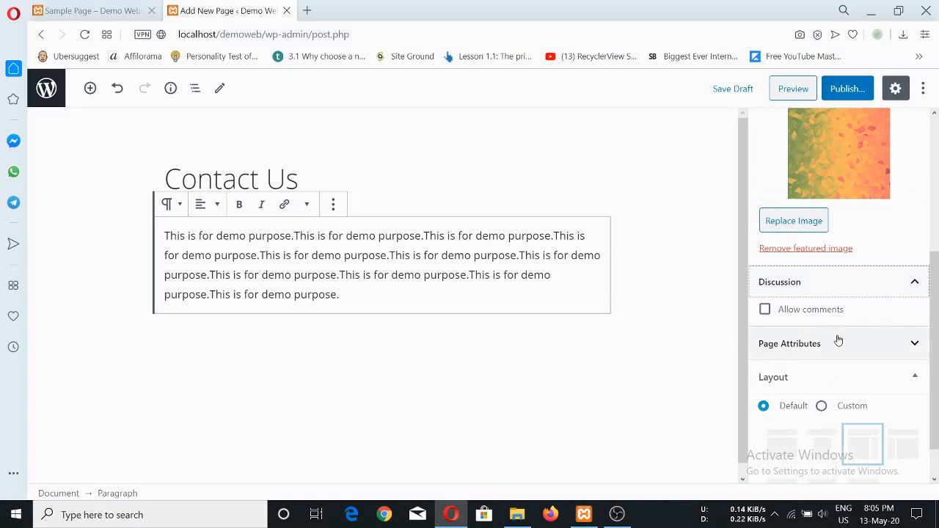
left_click(902, 283)
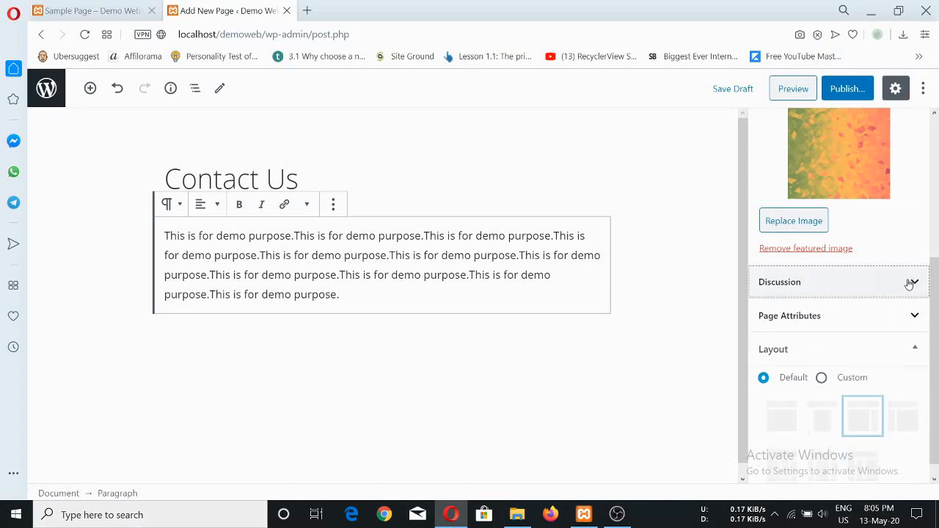
left_click(856, 322)
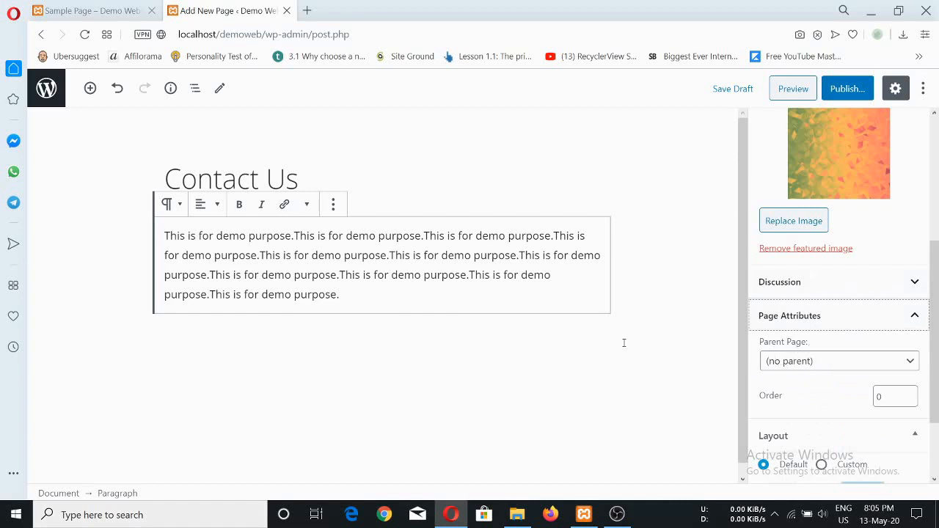
left_click(837, 362)
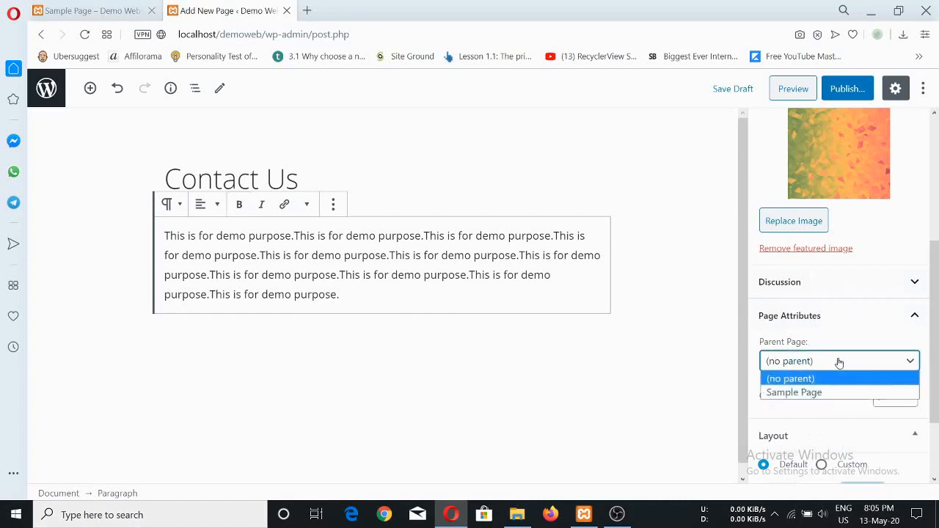
left_click(911, 362)
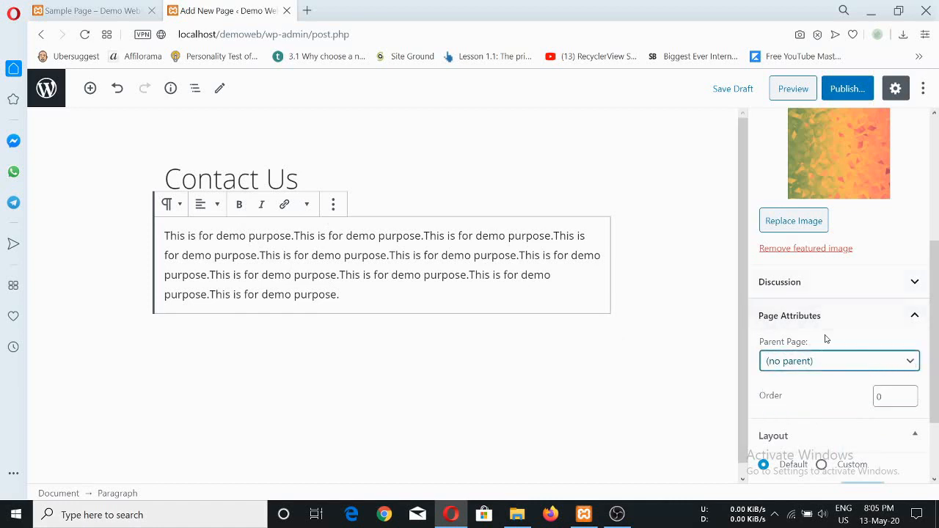
left_click(915, 316)
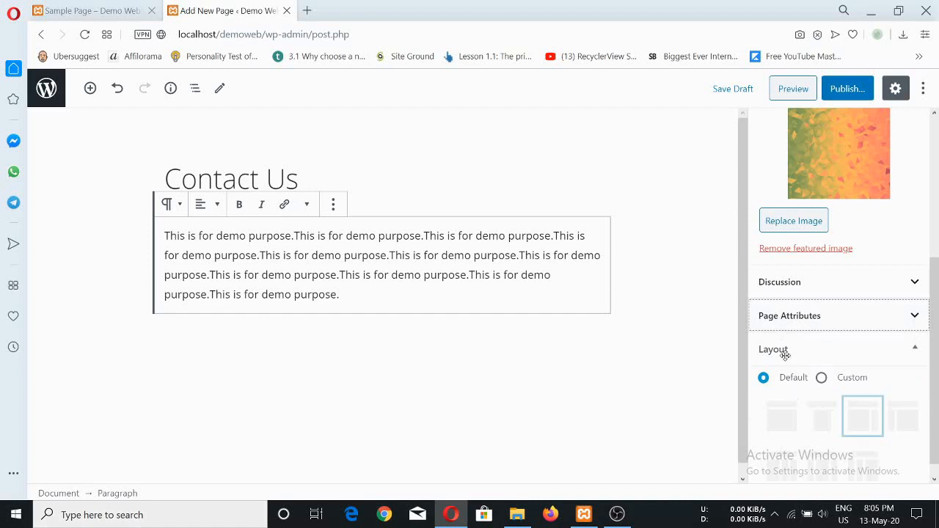
Try several custom column layouts for the page and return the layout setting to Default.
scroll(787, 364, "down", 1)
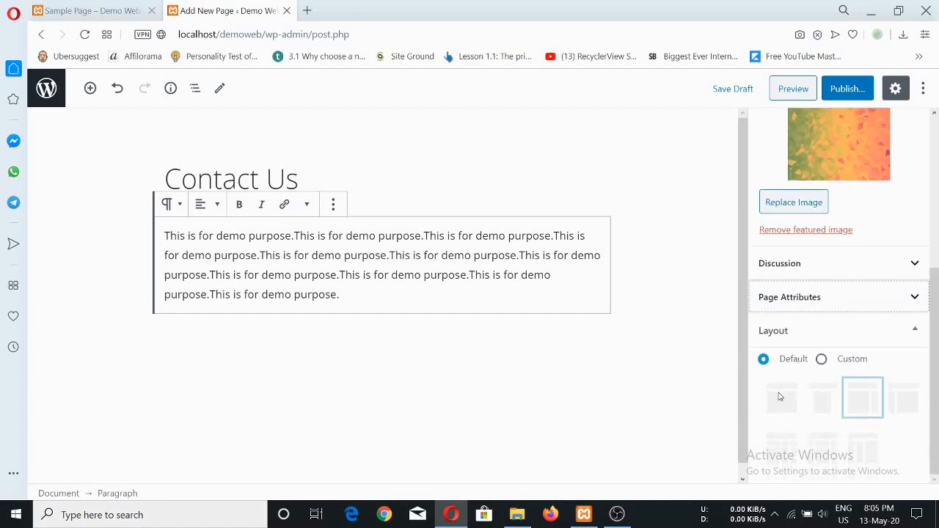
left_click(822, 359)
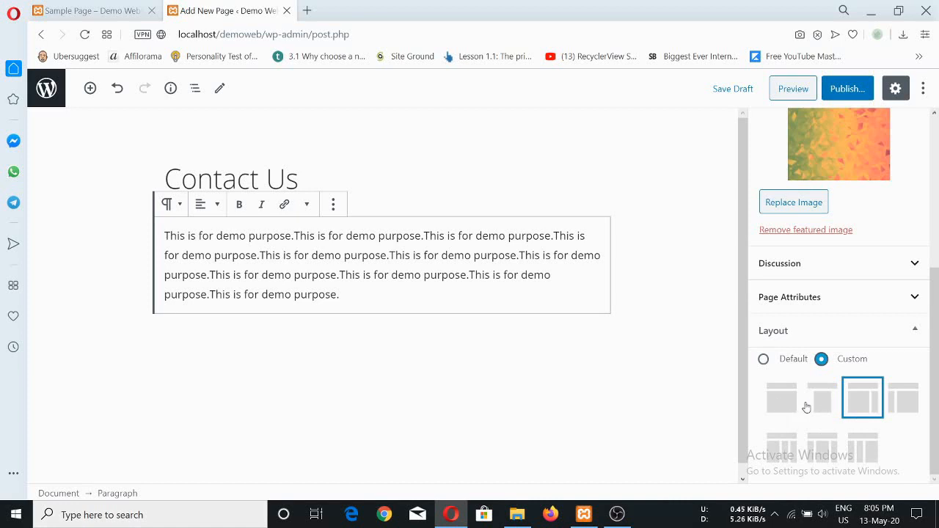
left_click(789, 407)
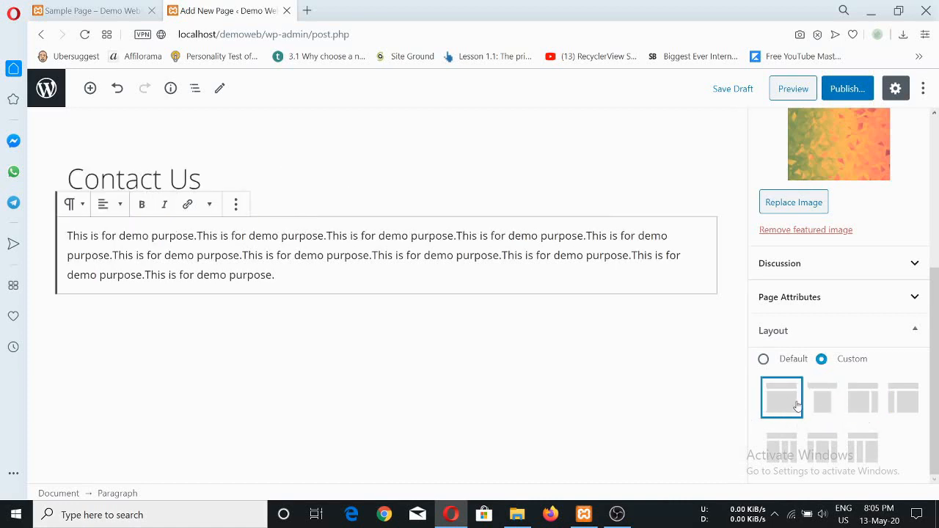
left_click(818, 402)
left_click(865, 406)
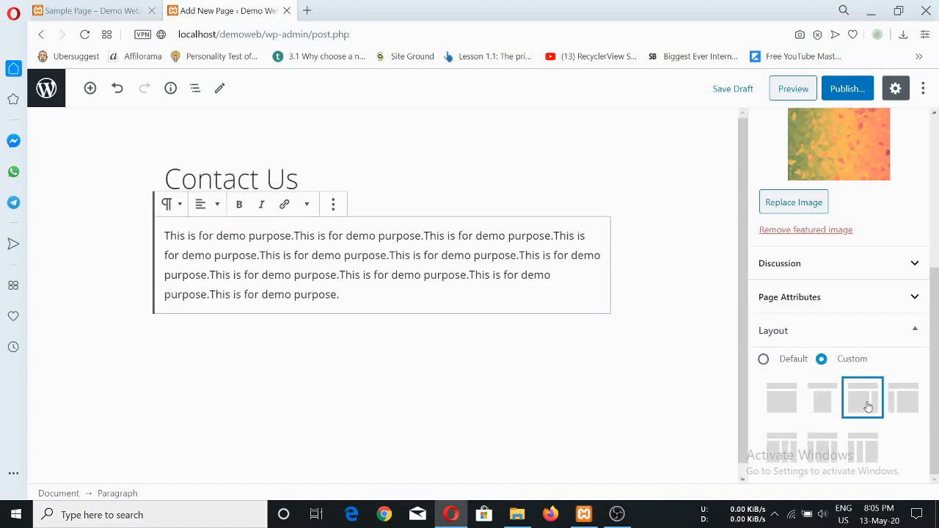
left_click(787, 455)
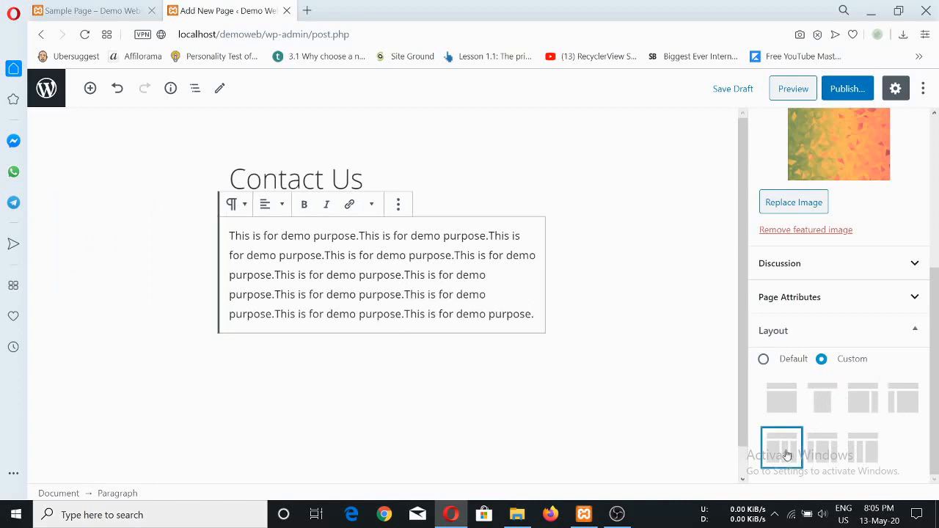
left_click(869, 451)
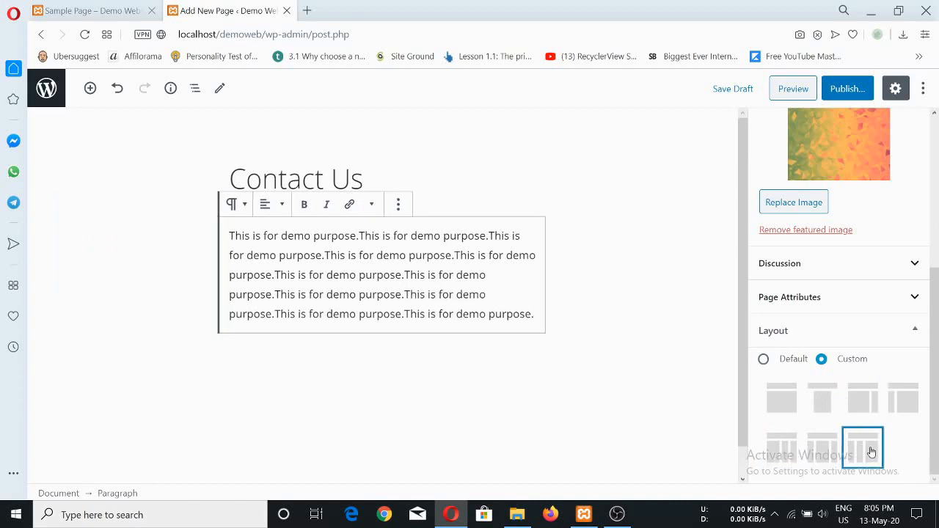
left_click(827, 457)
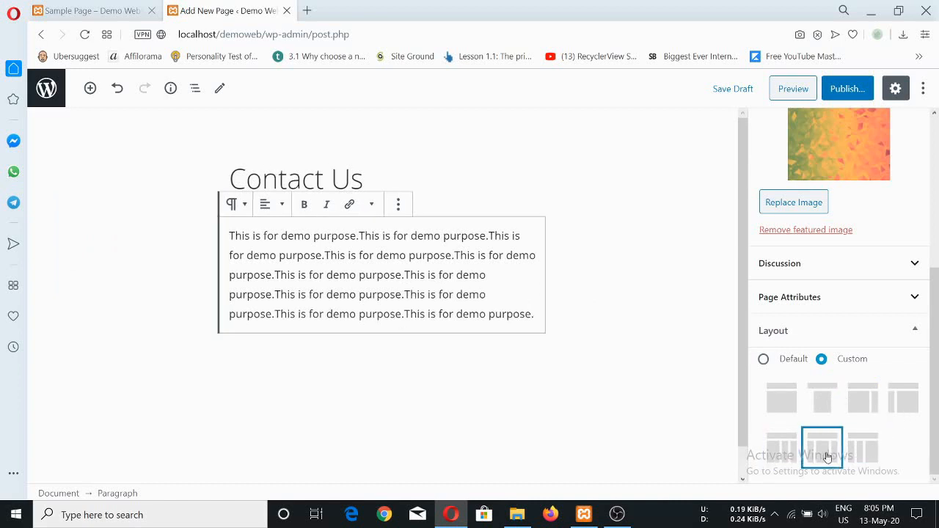
left_click(786, 454)
left_click(784, 408)
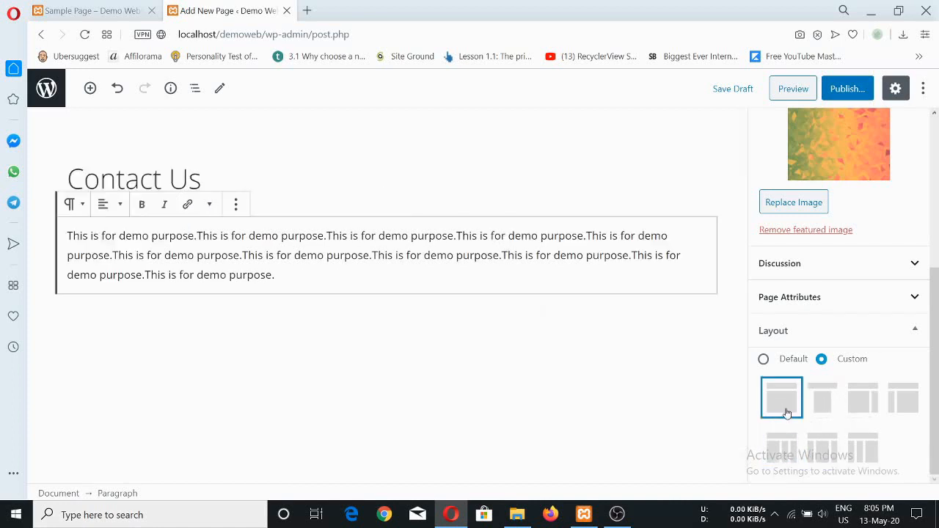
left_click(763, 359)
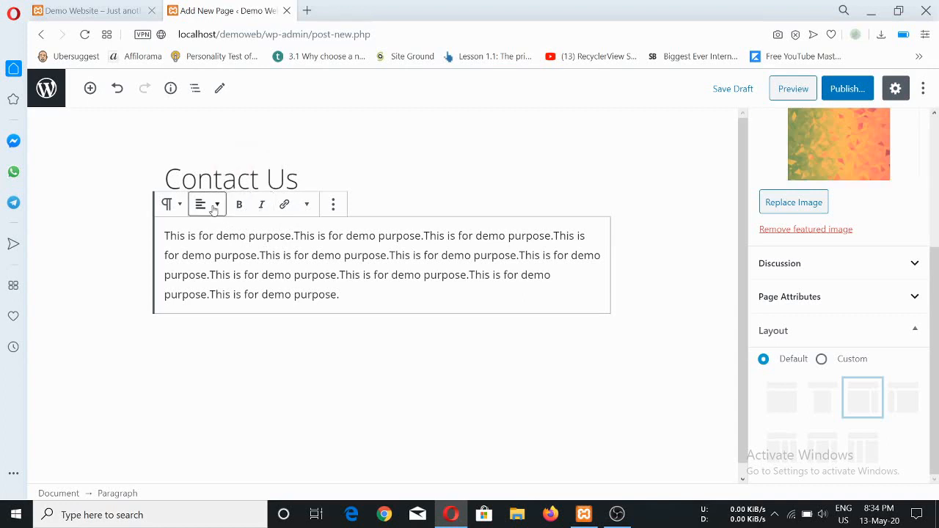
Try center and right text alignment on the body paragraph and return it to left alignment.
left_click(215, 207)
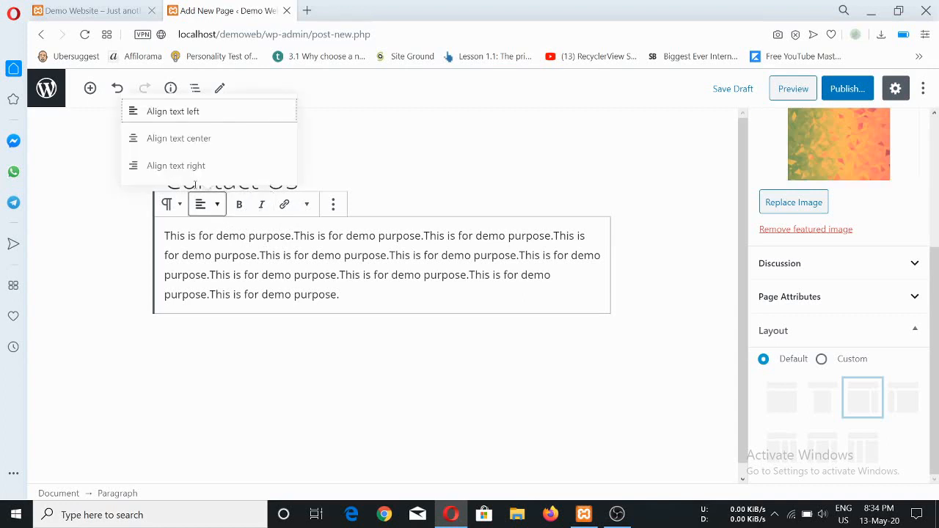
left_click(178, 139)
left_click(218, 205)
left_click(202, 167)
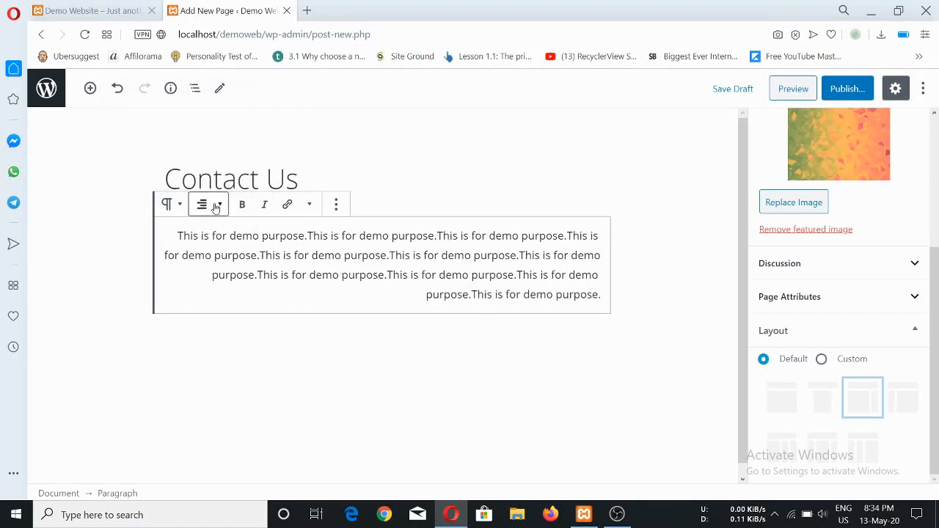
left_click(213, 206)
left_click(195, 111)
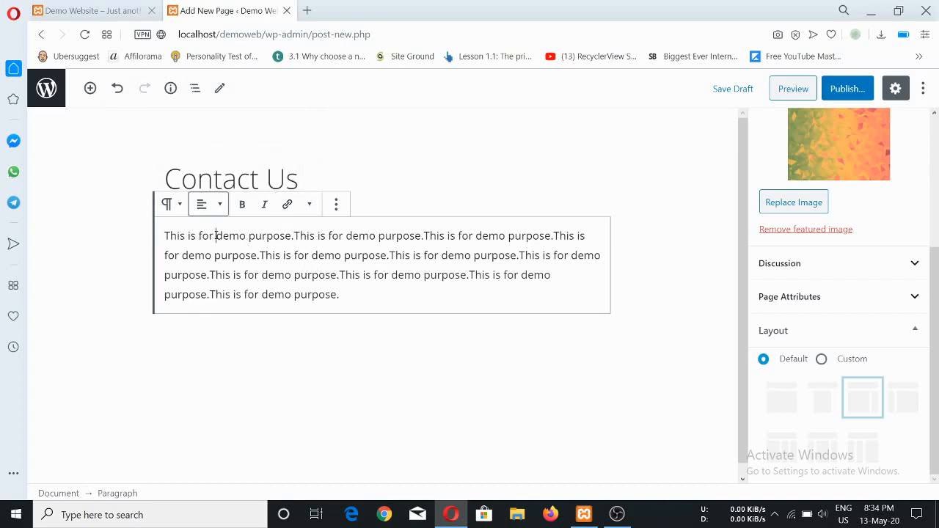
left_click_drag(215, 236, 247, 237)
left_click(287, 204)
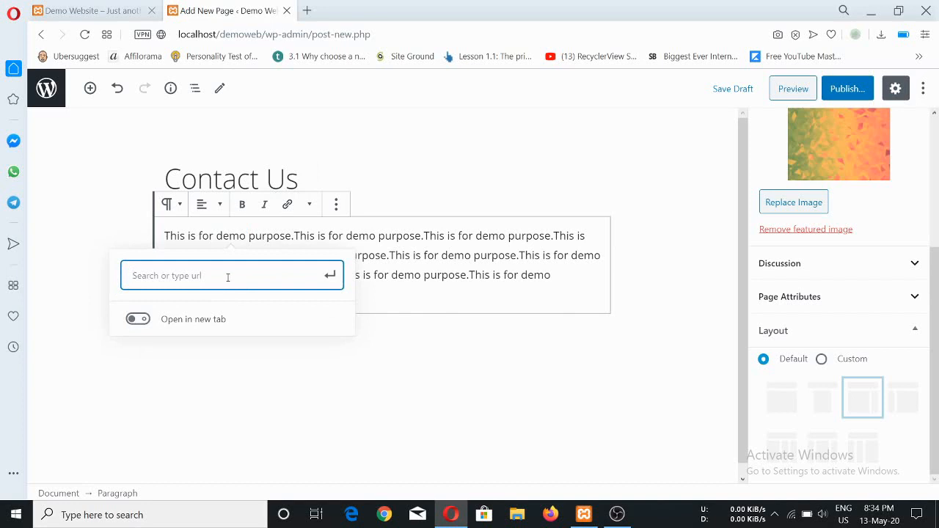
type("https://")
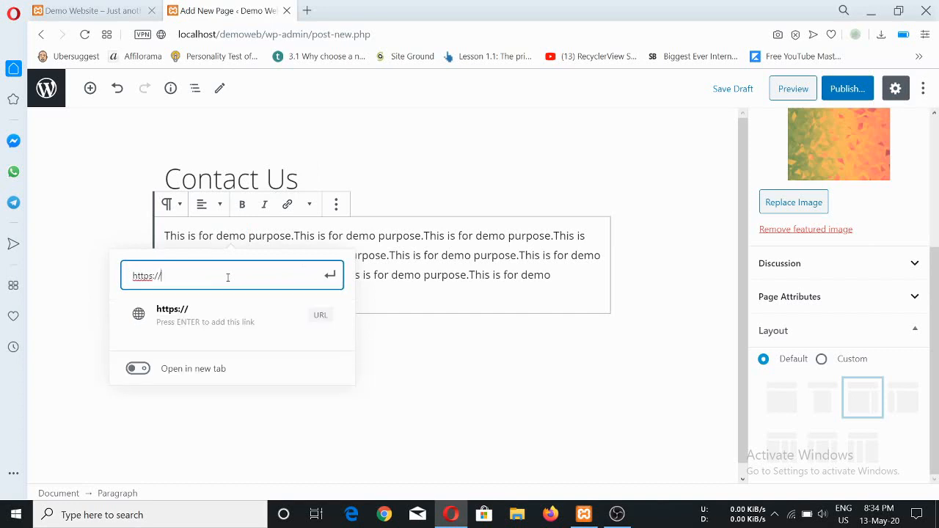
type("www.googl")
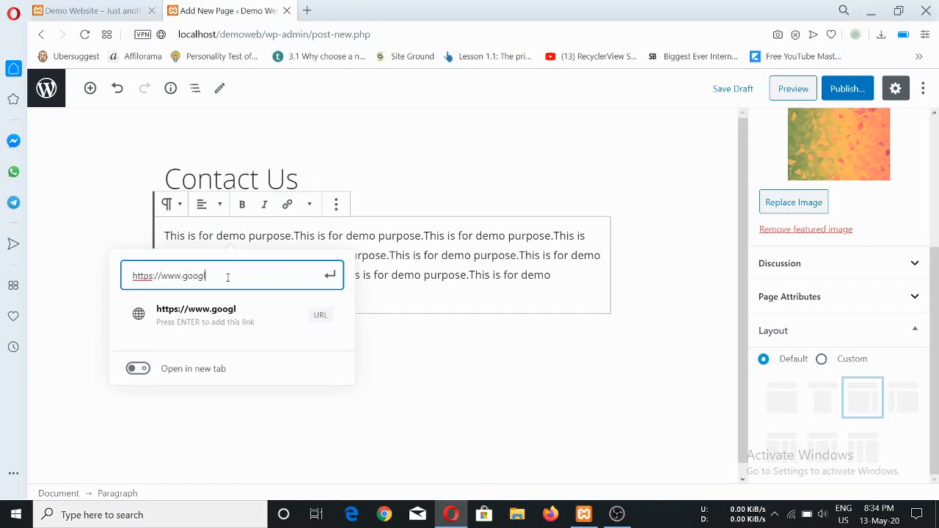
type("e.com")
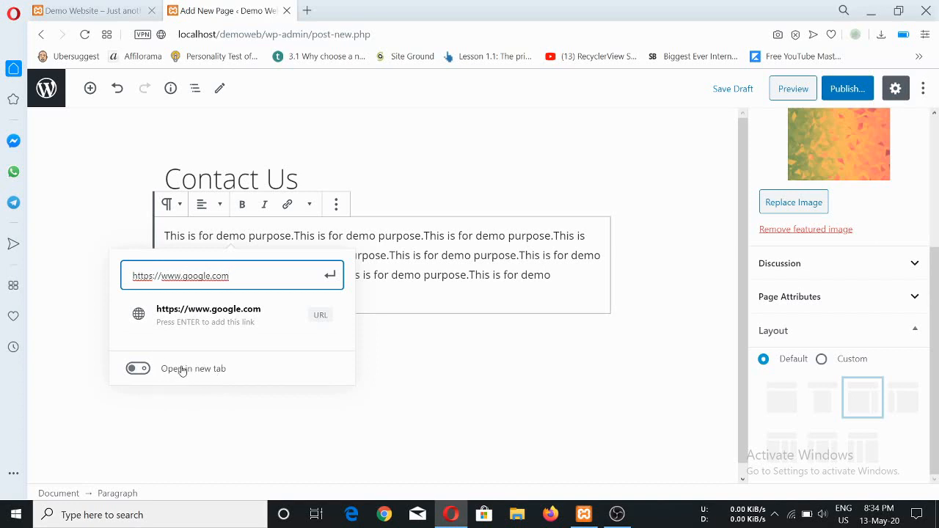
left_click(139, 369)
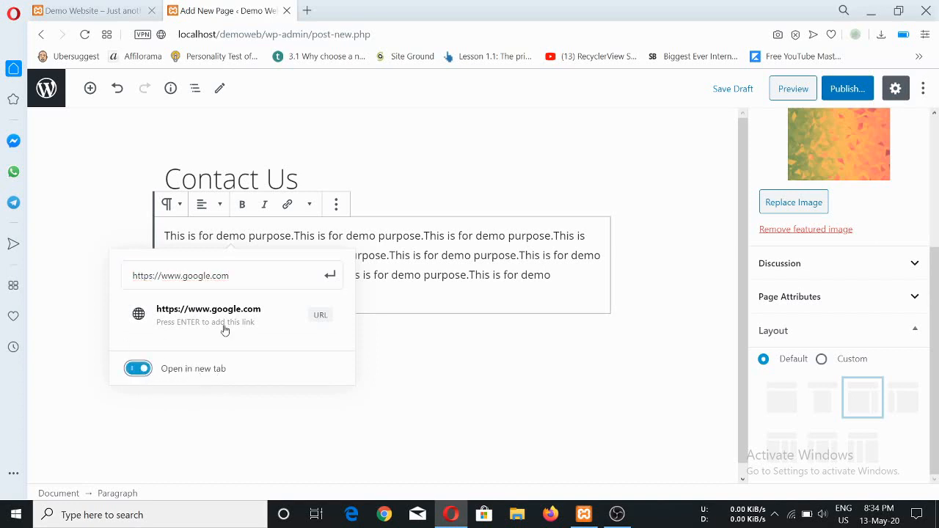
left_click(198, 317)
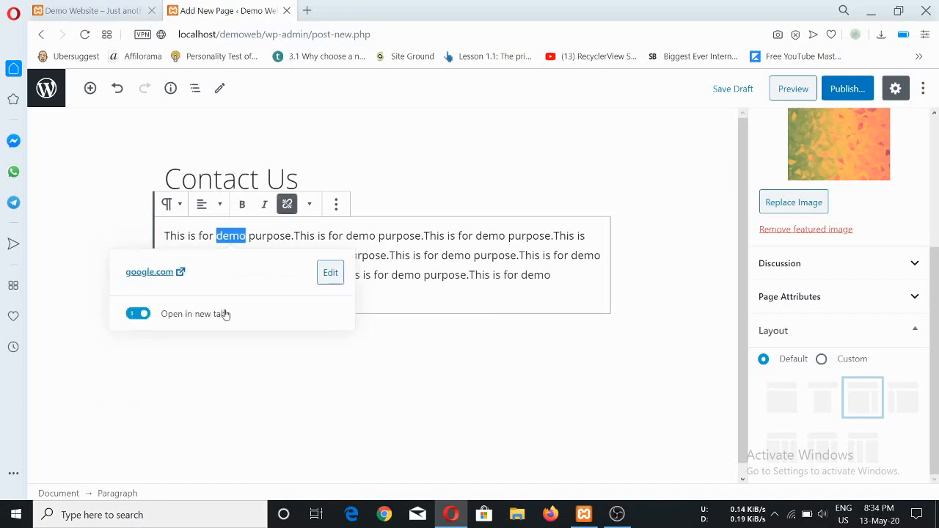
left_click(294, 275)
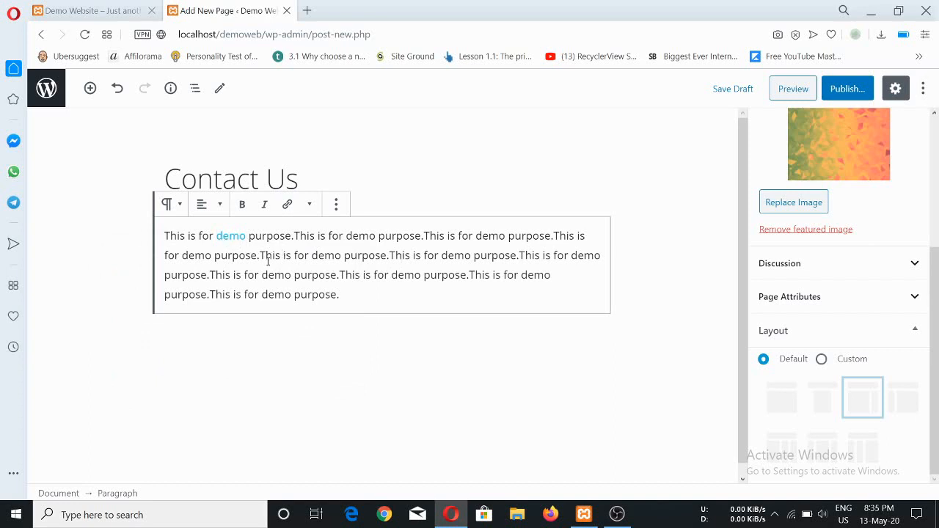
Look over the block types that the body paragraph can be transformed to.
left_click(170, 204)
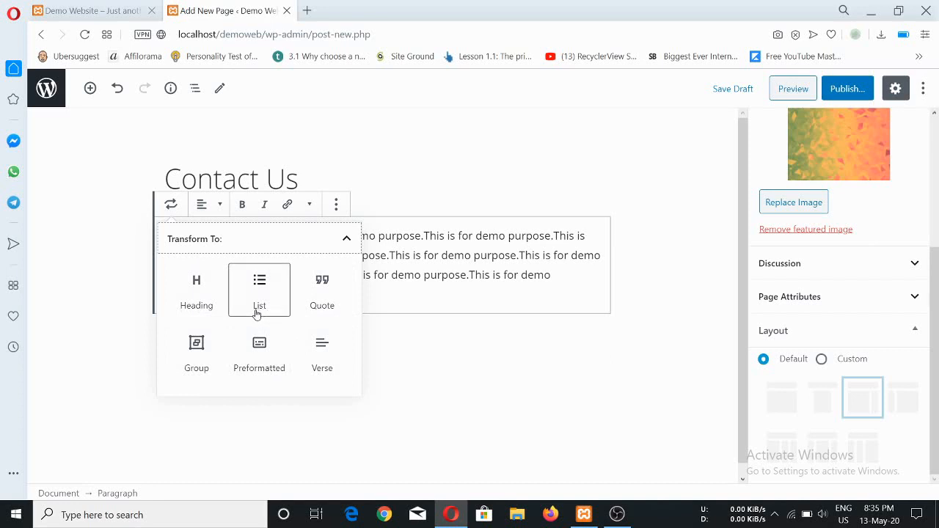
left_click(429, 382)
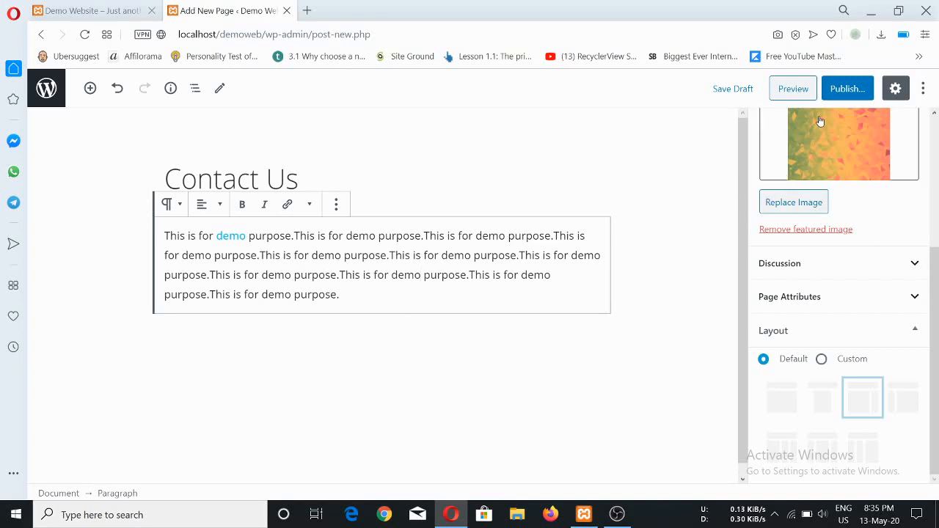
Publish the Contact Us page with public visibility, effective immediately.
left_click(841, 100)
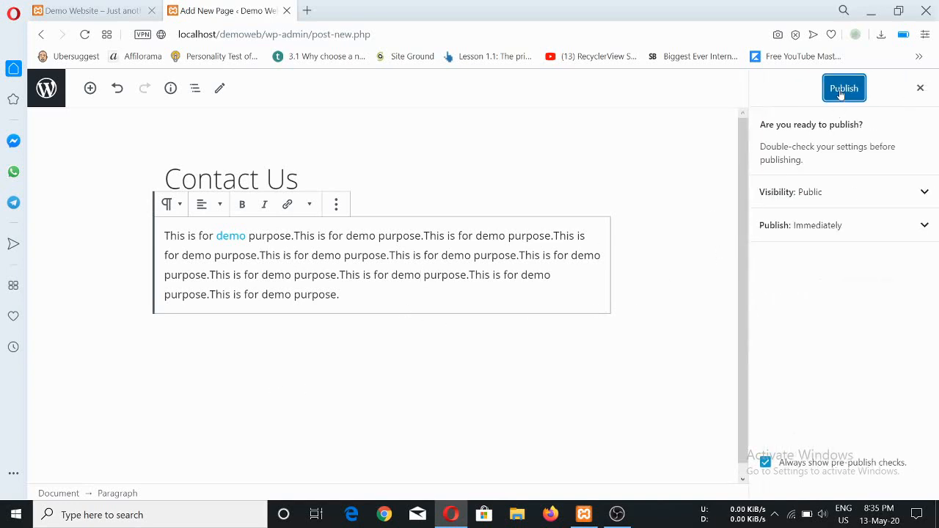
left_click(842, 91)
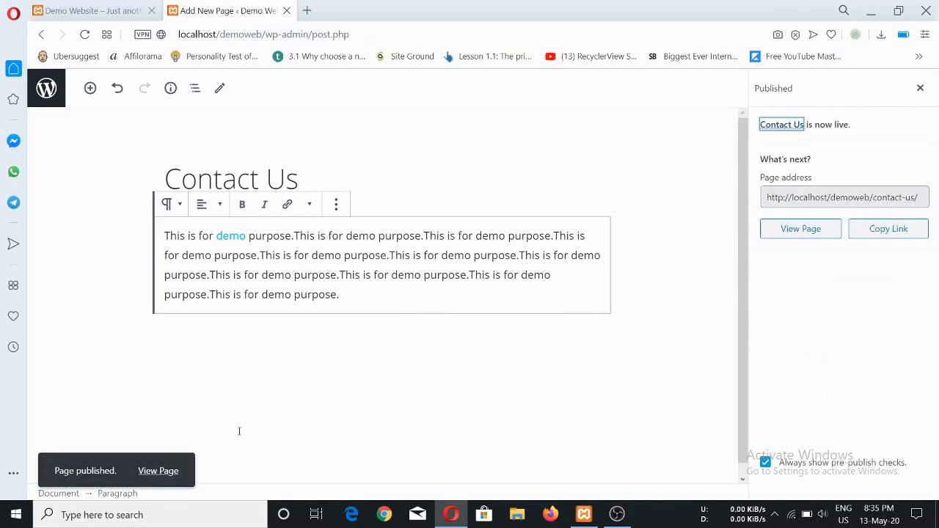
Reload the Demo Website front end and open its Contact Us page to check the featured image and body text.
left_click(91, 8)
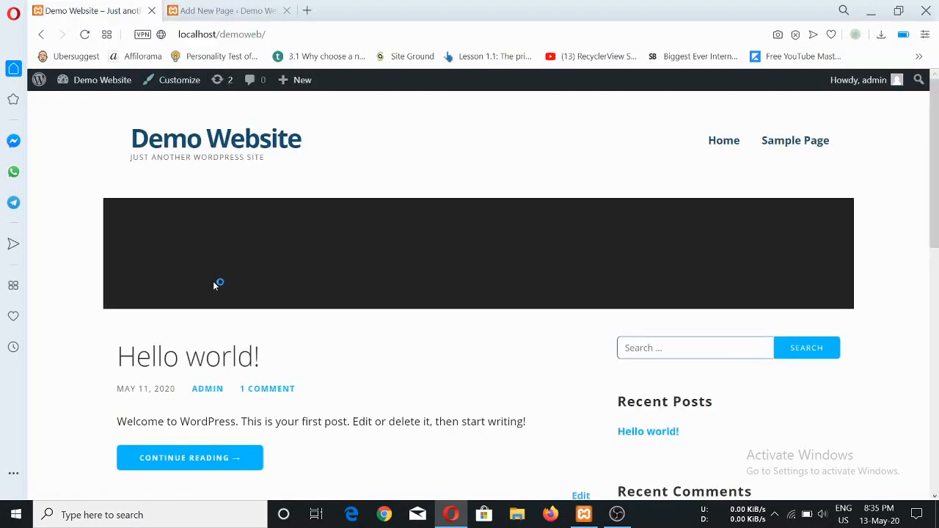
left_click(84, 34)
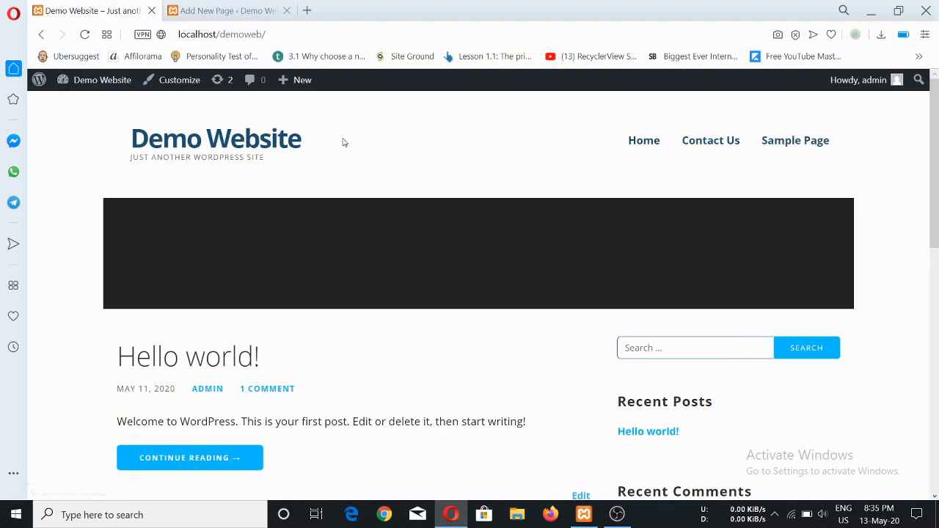
left_click(714, 145)
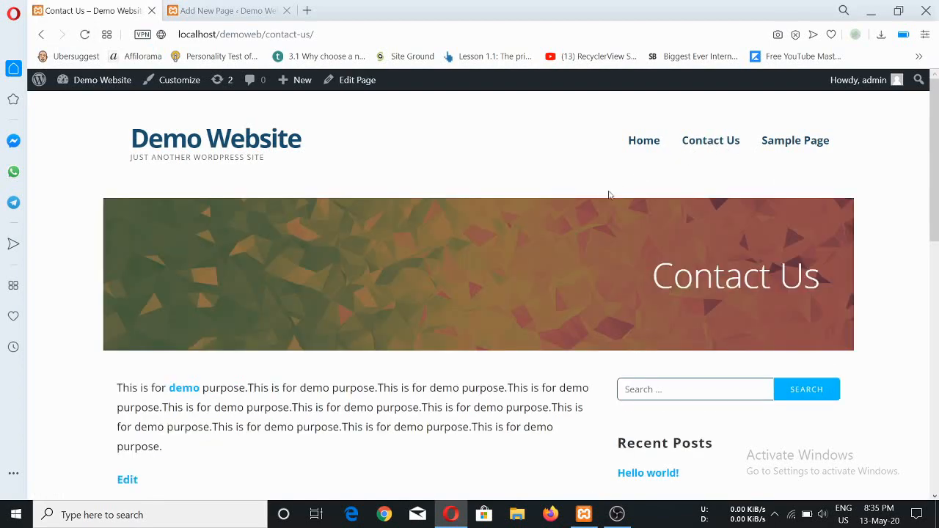
scroll(317, 327, "down", 4)
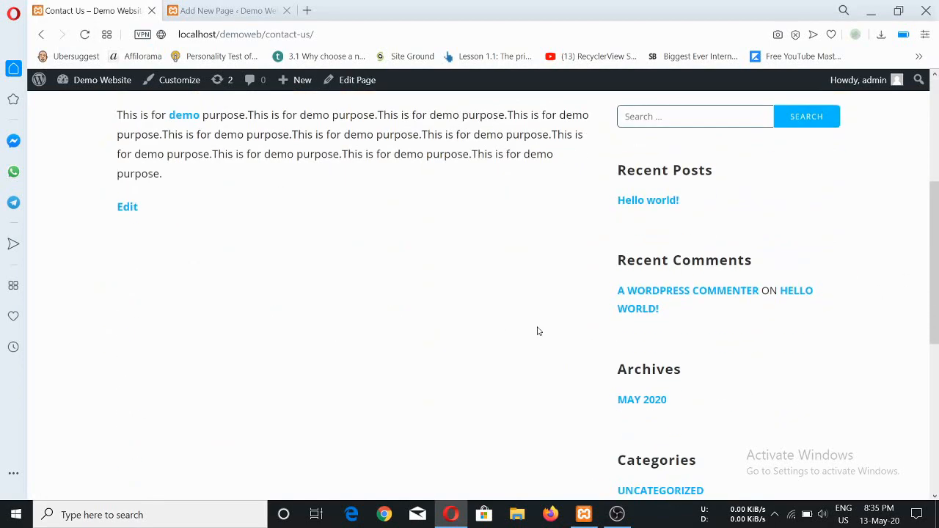
scroll(539, 330, "up", 4)
scroll(196, 314, "down", 2)
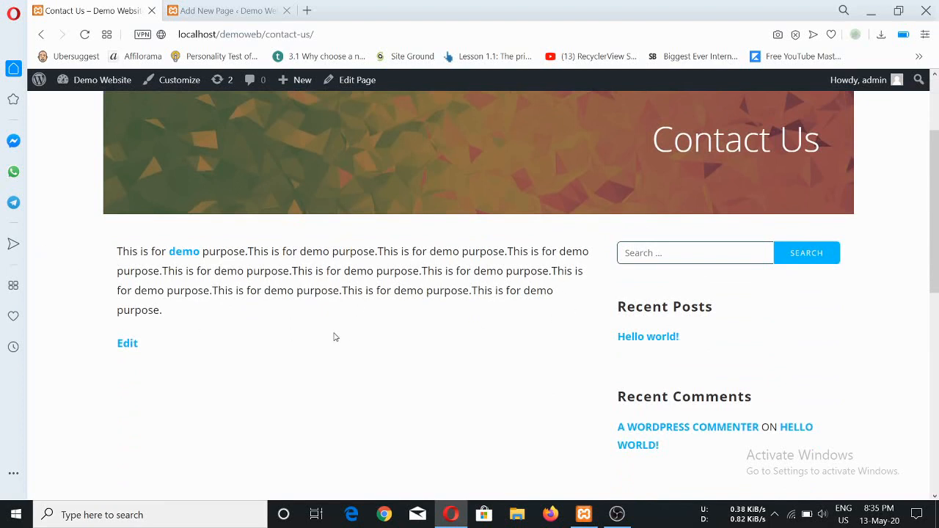
Test the "demo" link on the live Contact Us page, close the Google page it opens, and look over the page.
left_click(185, 255)
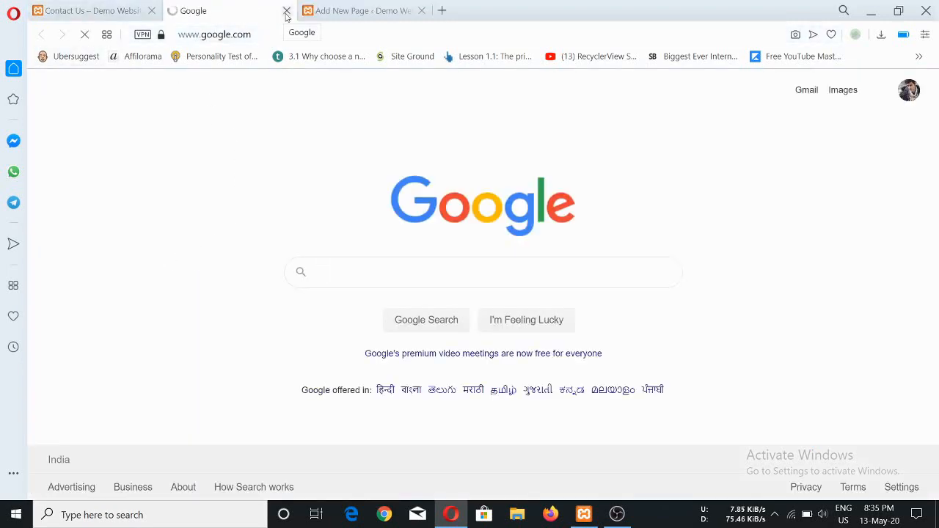
left_click(286, 12)
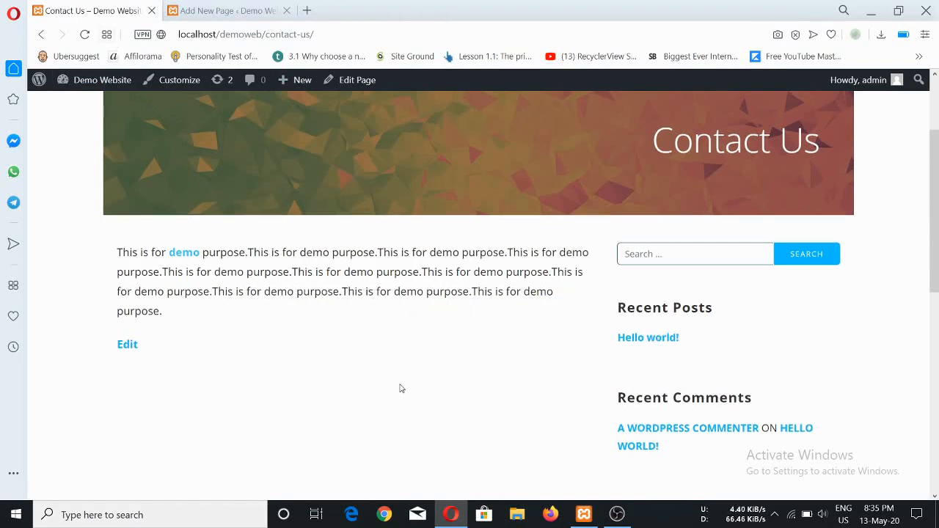
scroll(401, 388, "up", 2)
scroll(532, 360, "down", 3)
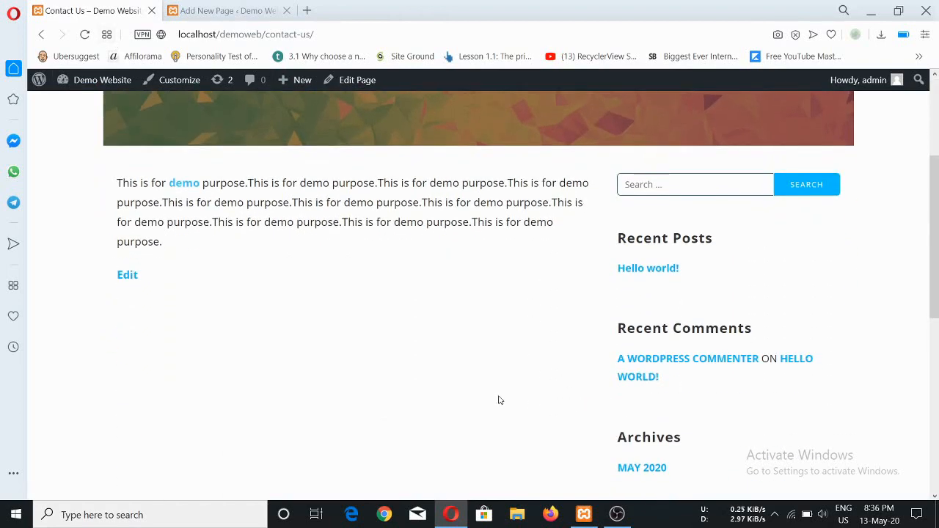
scroll(499, 399, "up", 3)
scroll(413, 415, "down", 1)
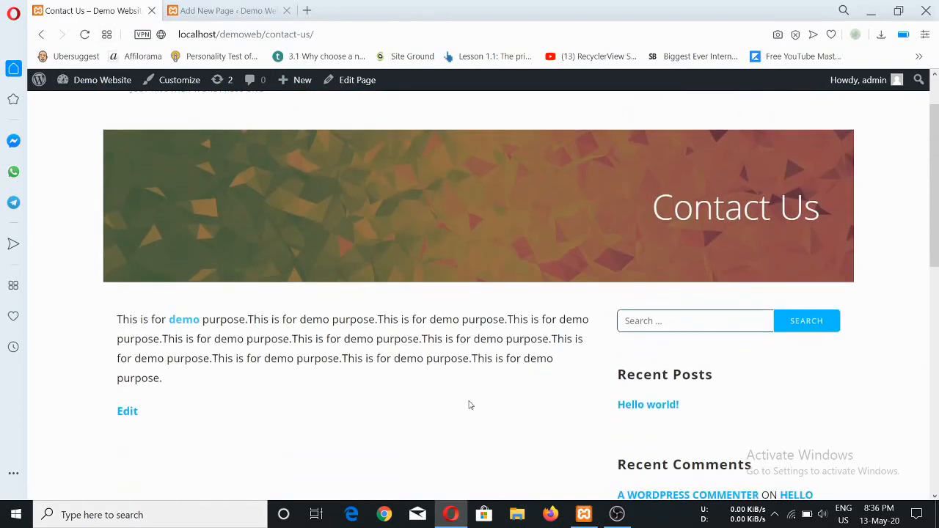
scroll(470, 405, "up", 1)
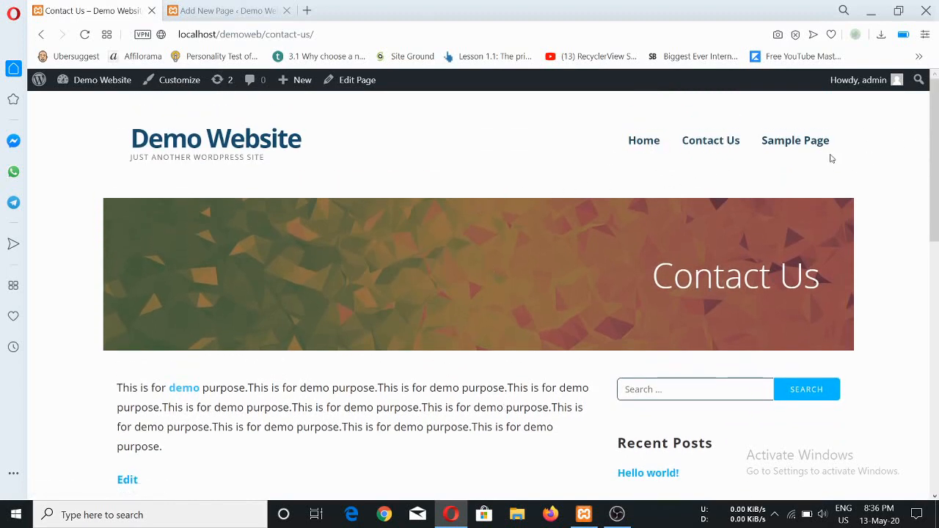
Leave the page editor for the site's menu management screen and create a navigation menu named "menu".
left_click(224, 11)
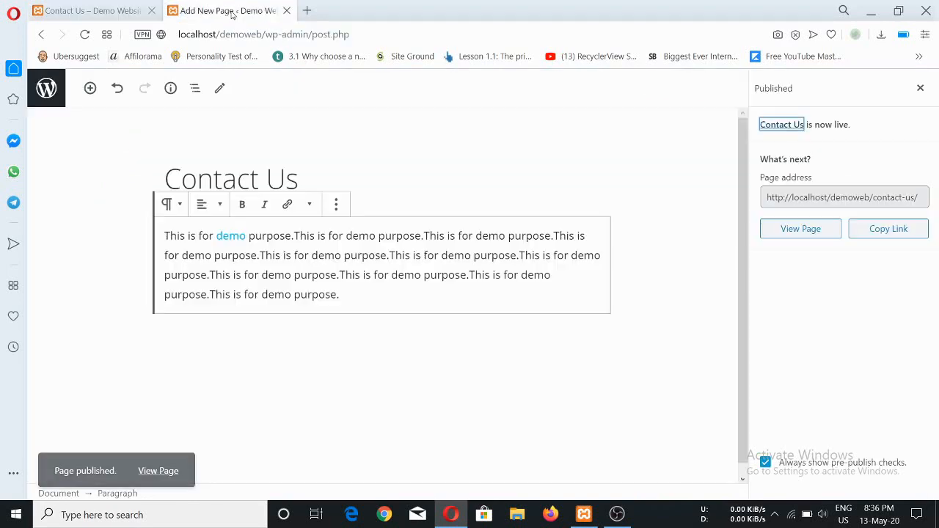
left_click(49, 94)
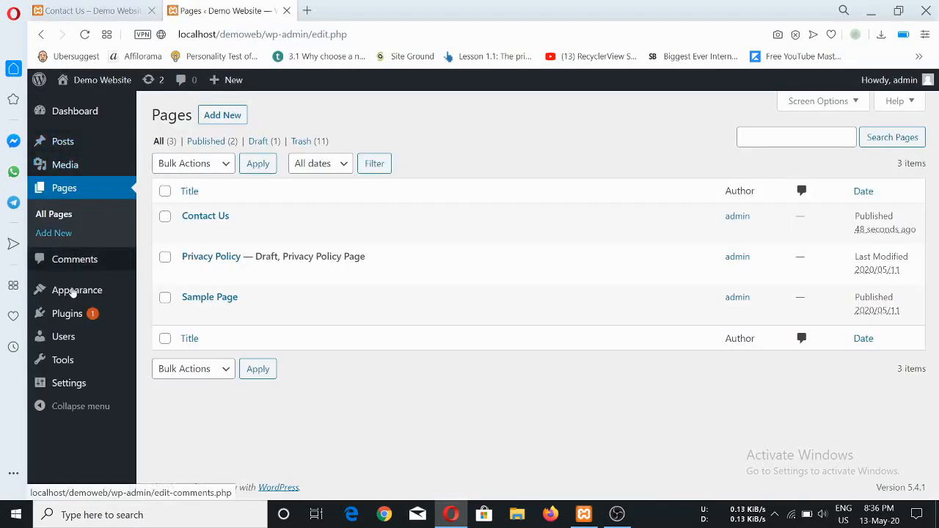
mouse_move(76, 291)
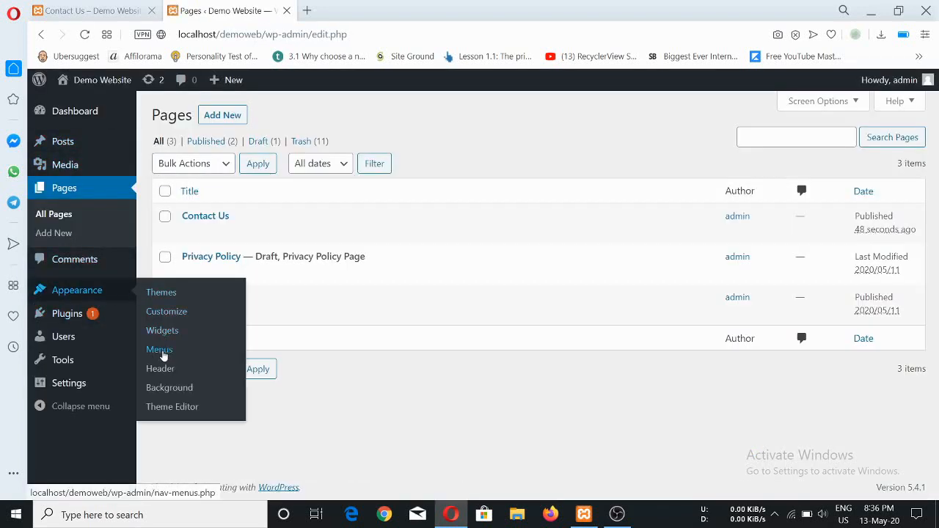
left_click(160, 351)
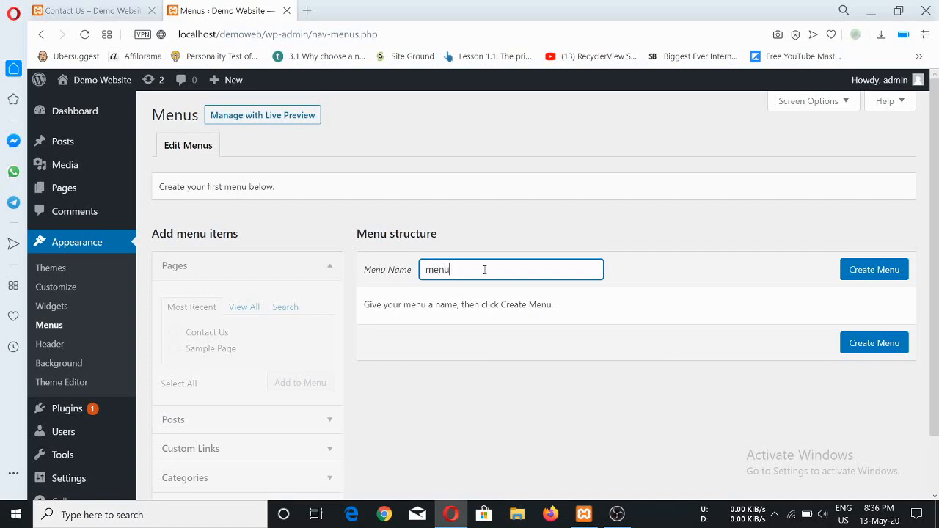
left_click(850, 270)
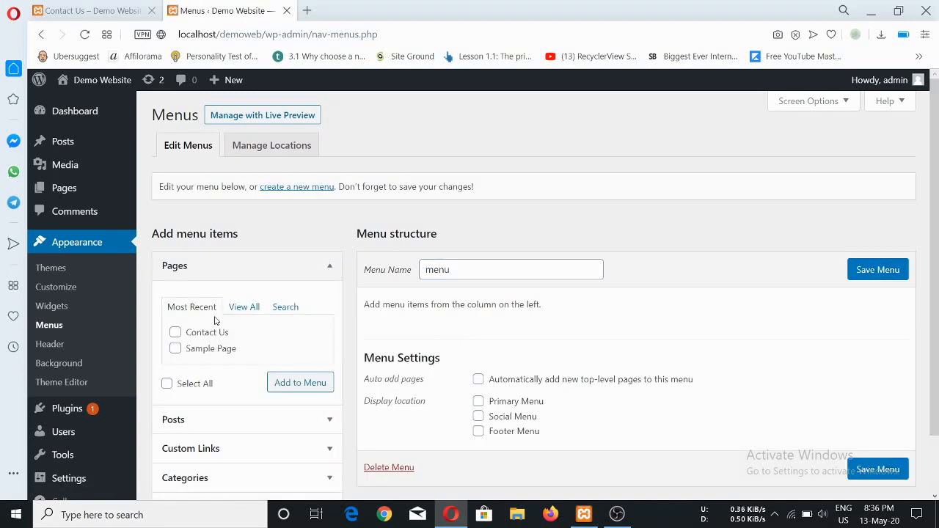
Add the Contact Us and Sample Page pages to the new menu.
scroll(216, 315, "down", 2)
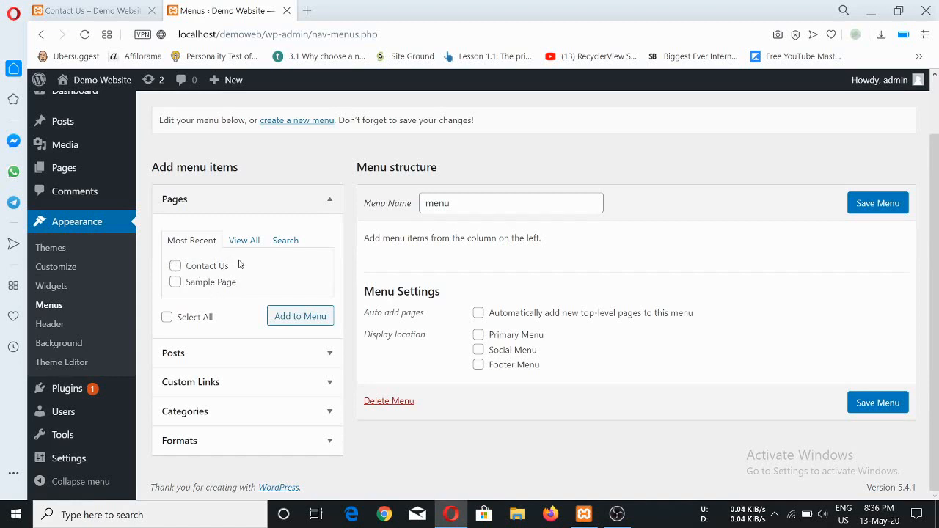
left_click(174, 267)
left_click(175, 283)
left_click(300, 323)
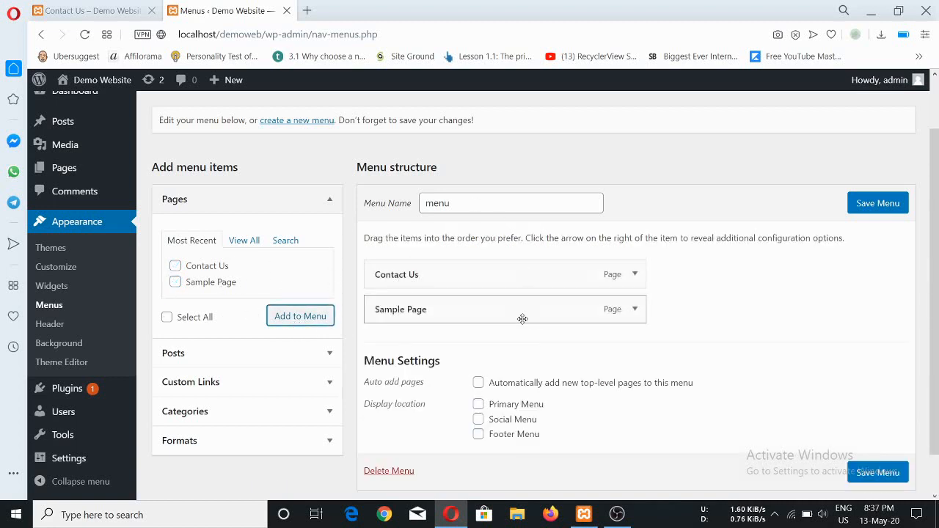
Reorder the menu items so that Sample Page comes before Contact Us.
left_click_drag(410, 312, 414, 275)
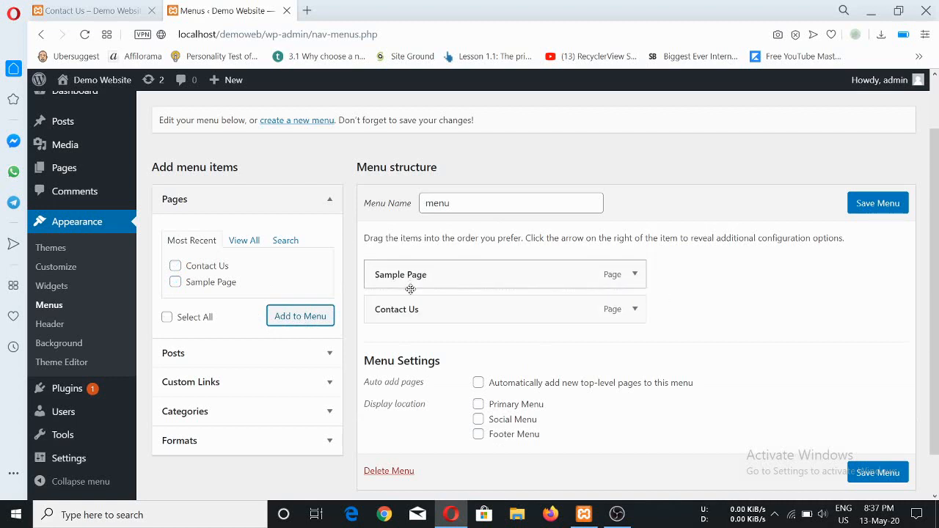
left_click_drag(409, 311, 413, 273)
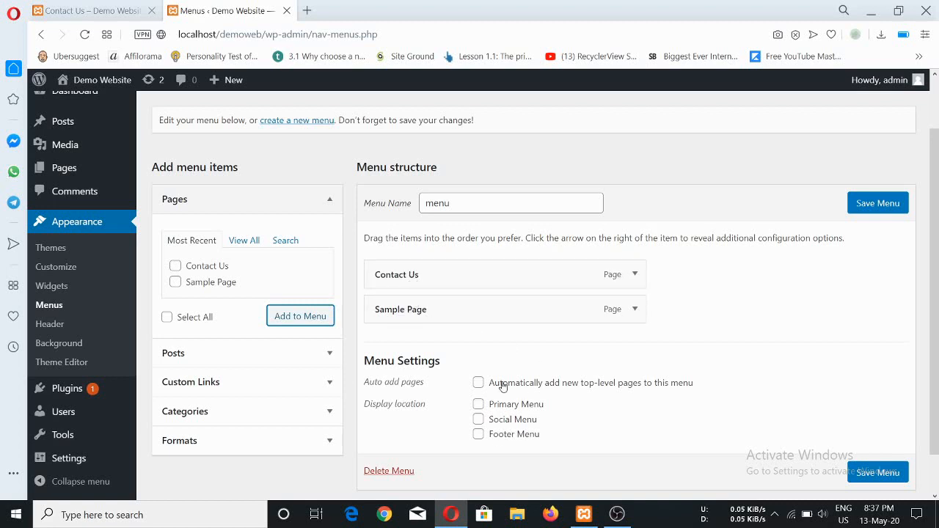
left_click_drag(413, 311, 416, 271)
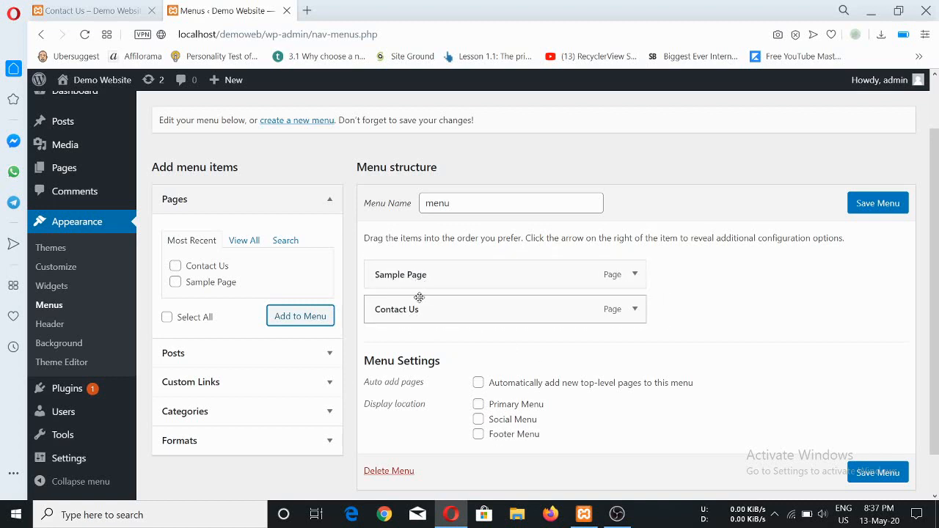
Set the menu to automatically add new top-level pages and display as the Primary Menu, and save it.
scroll(910, 299, "down", 1)
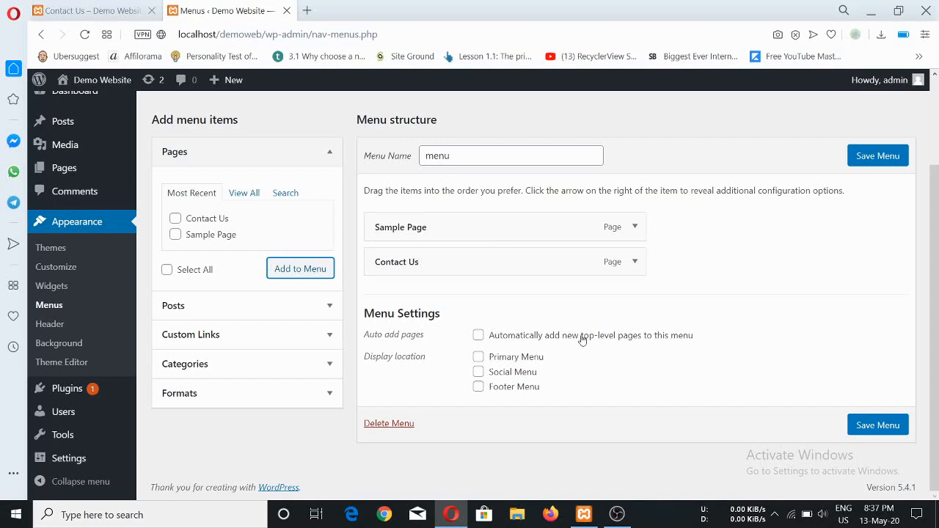
left_click(480, 339)
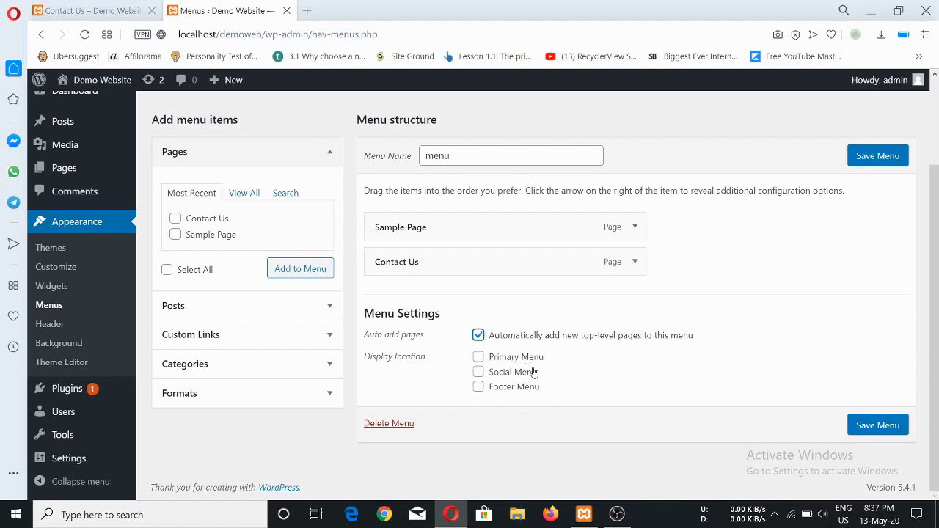
left_click(478, 358)
scroll(544, 361, "up", 2)
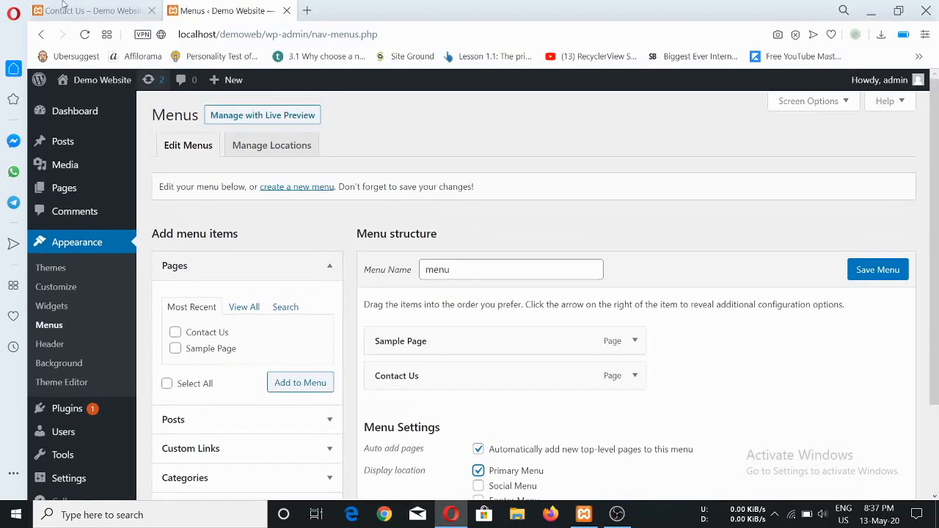
left_click(92, 11)
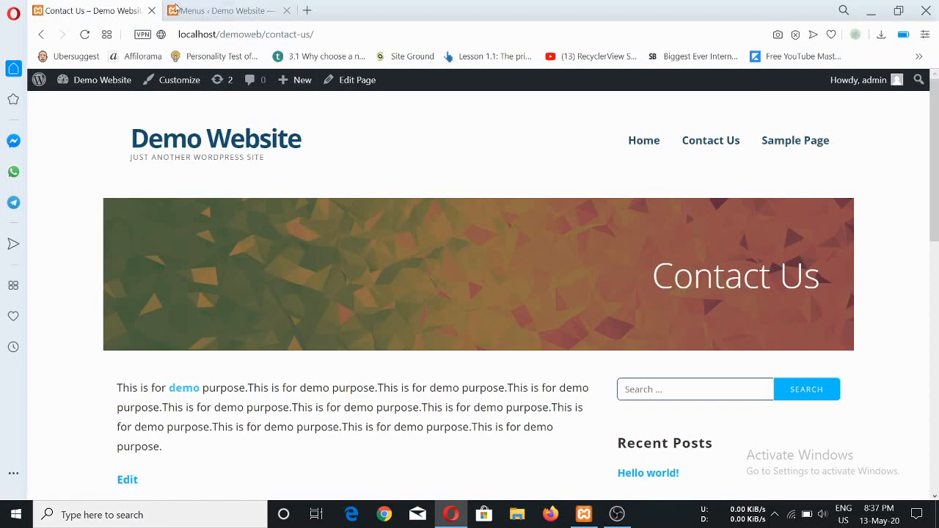
left_click(220, 11)
scroll(597, 423, "down", 3)
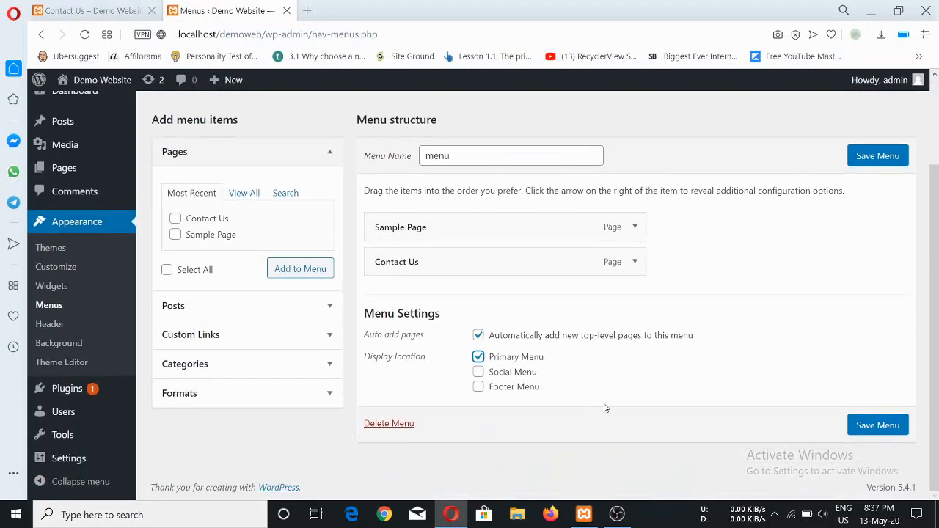
left_click(871, 431)
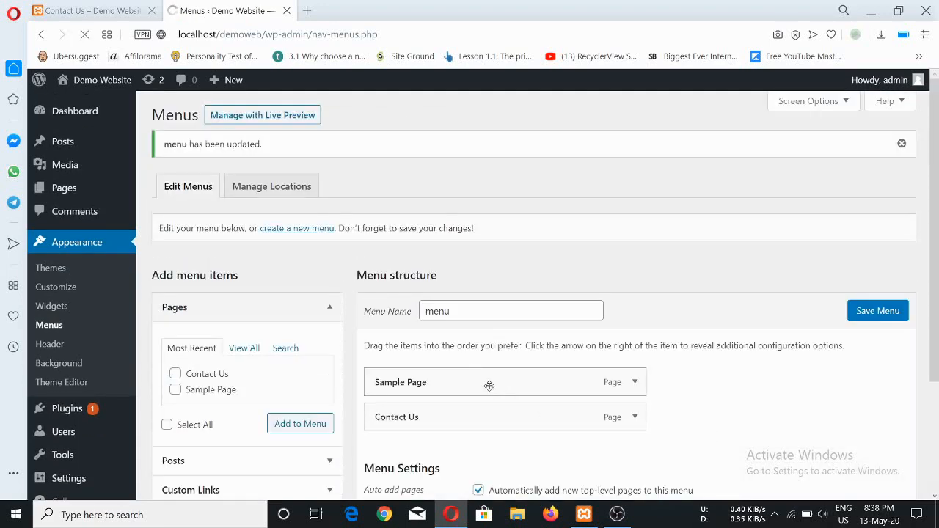
scroll(593, 349, "down", 3)
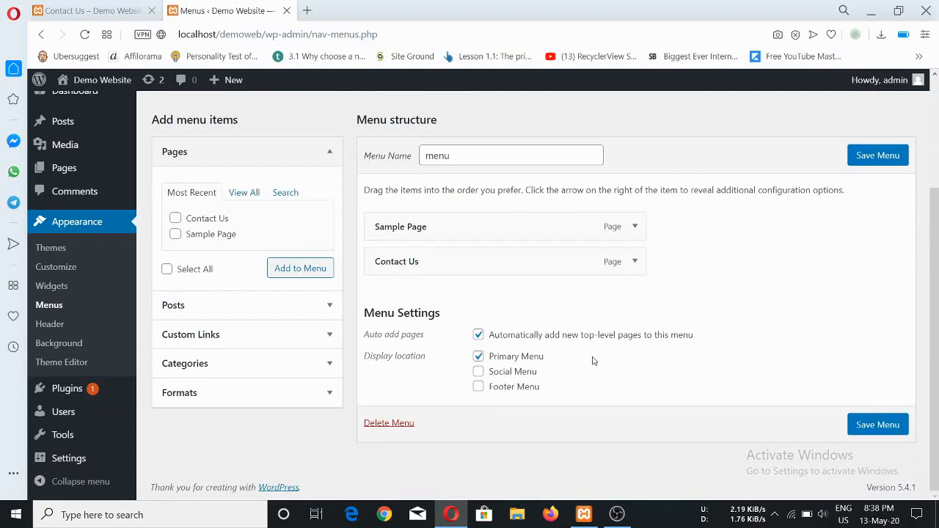
Reload the live Contact Us page to check the items and order of the header navigation.
left_click(105, 7)
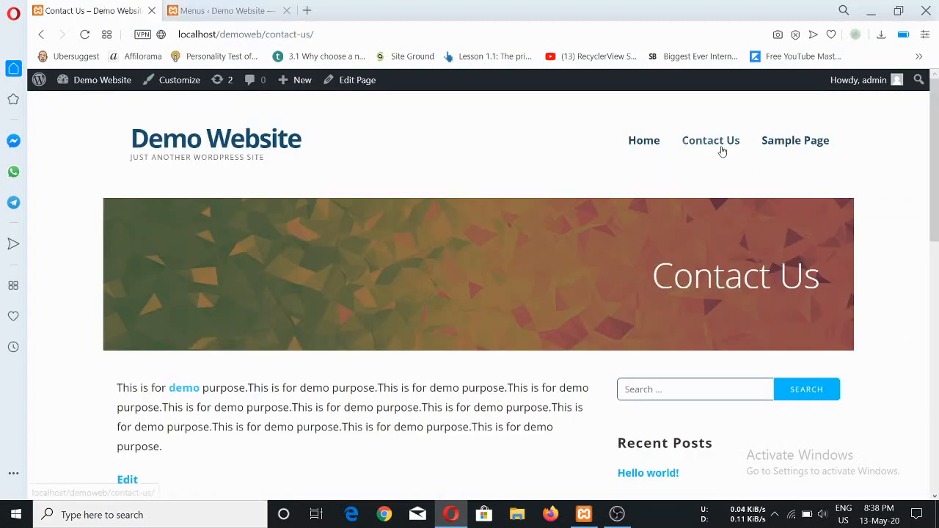
left_click(84, 37)
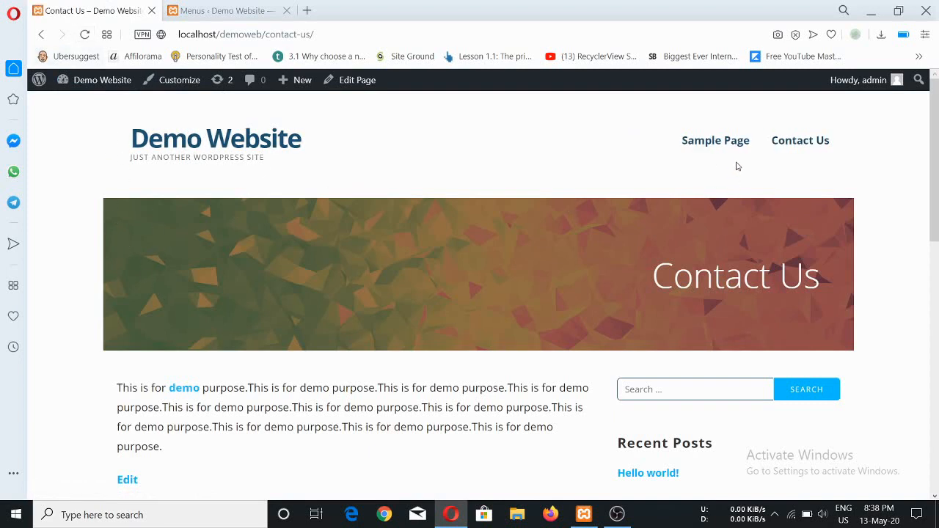
scroll(786, 165, "down", 1)
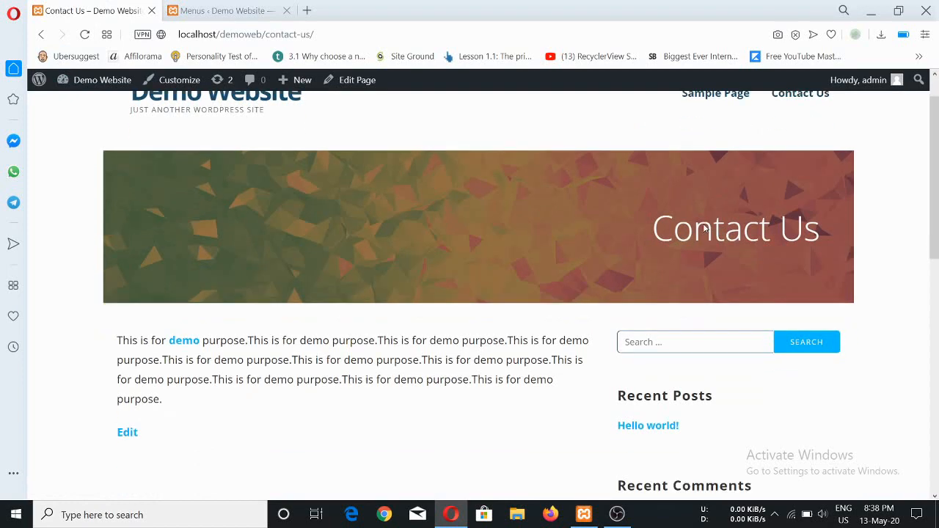
scroll(535, 320, "up", 1)
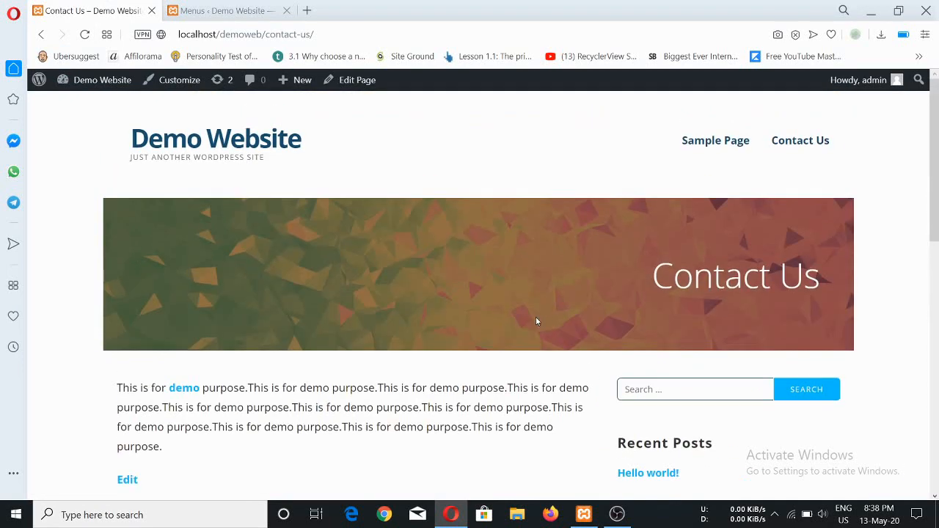
Test the Contact Us and Sample Page links in the site header and look over the Sample Page content.
left_click(800, 141)
left_click(709, 142)
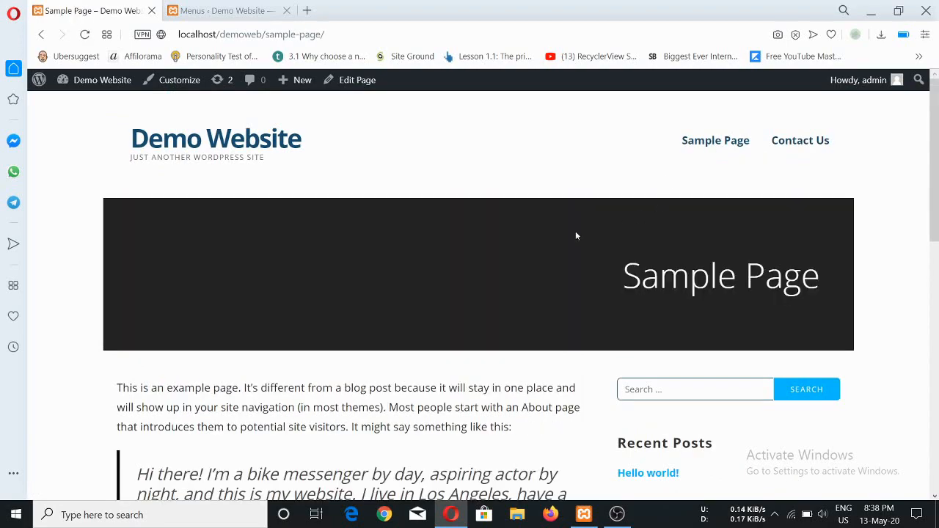
scroll(524, 340, "down", 7)
scroll(453, 352, "up", 3)
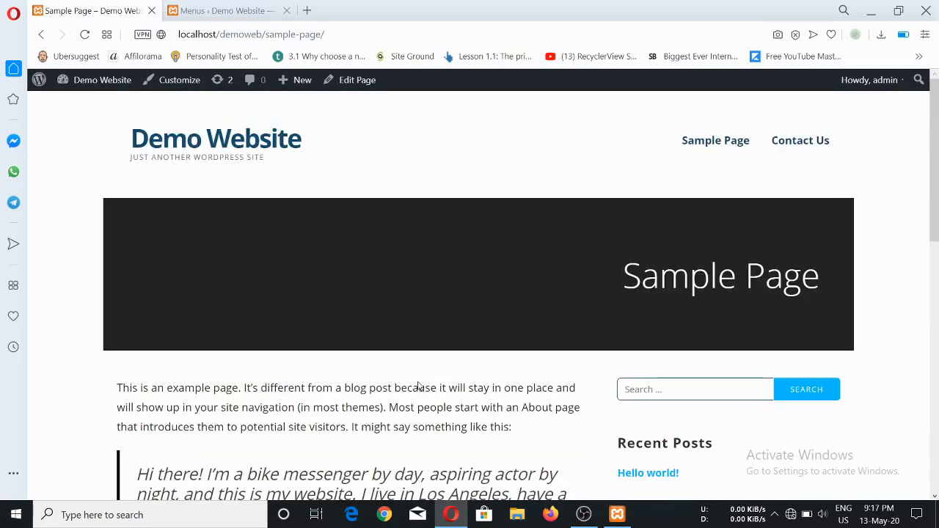
scroll(419, 387, "down", 2)
scroll(419, 389, "up", 2)
Return to the Contact Us page through the site header and review its banner image, body text and sidebar.
left_click(783, 141)
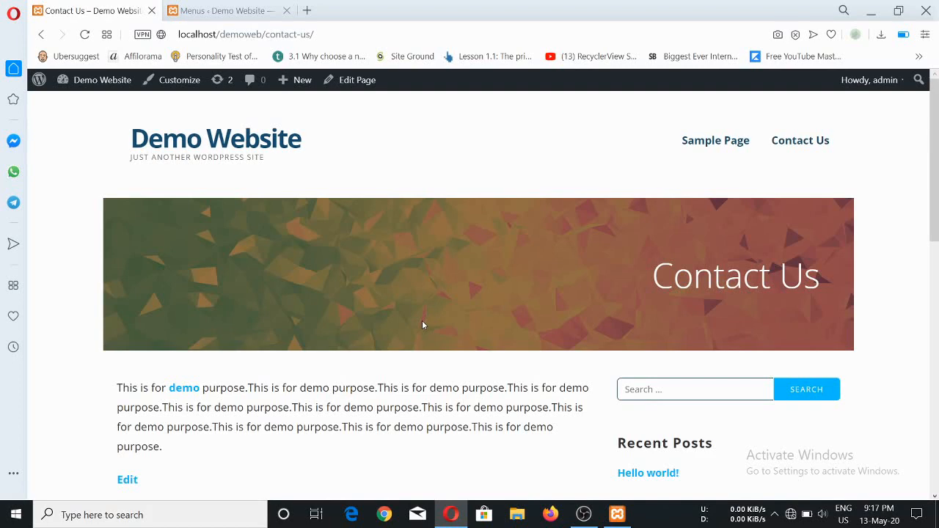
scroll(362, 341, "down", 3)
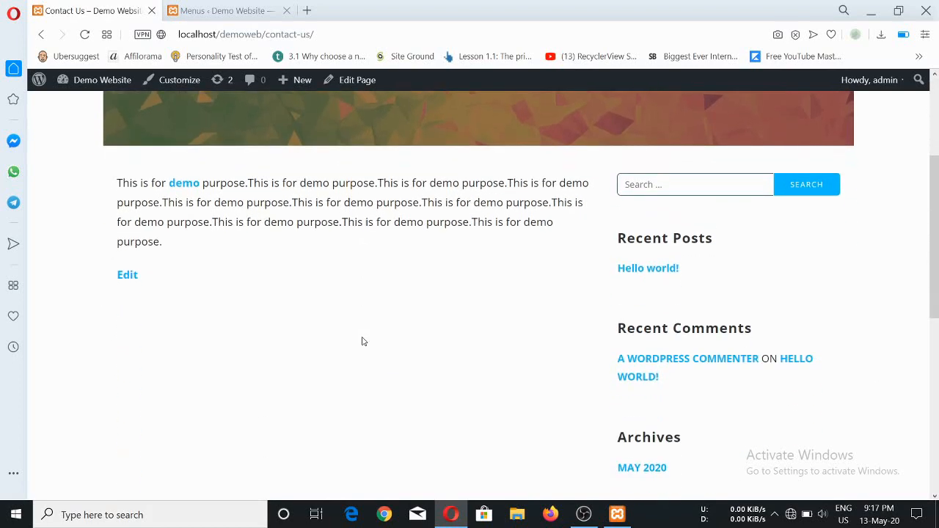
scroll(362, 342, "up", 2)
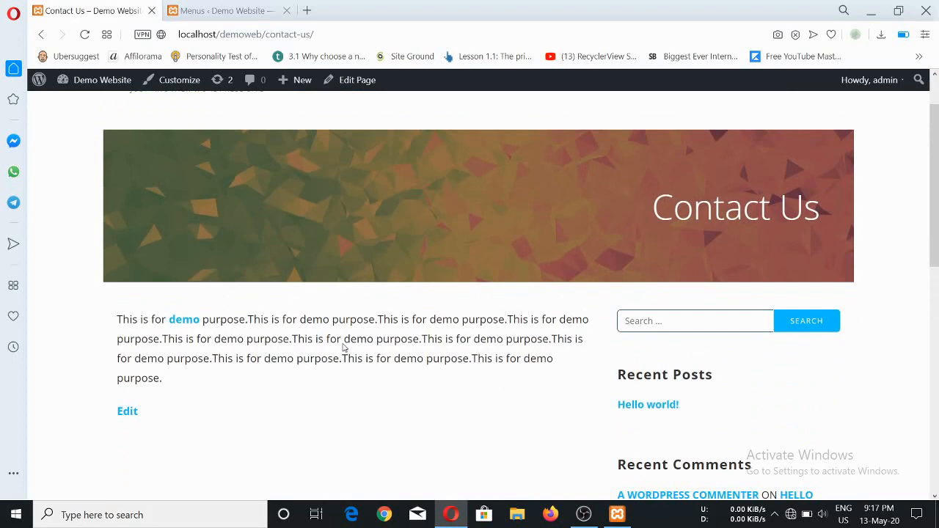
scroll(343, 348, "up", 1)
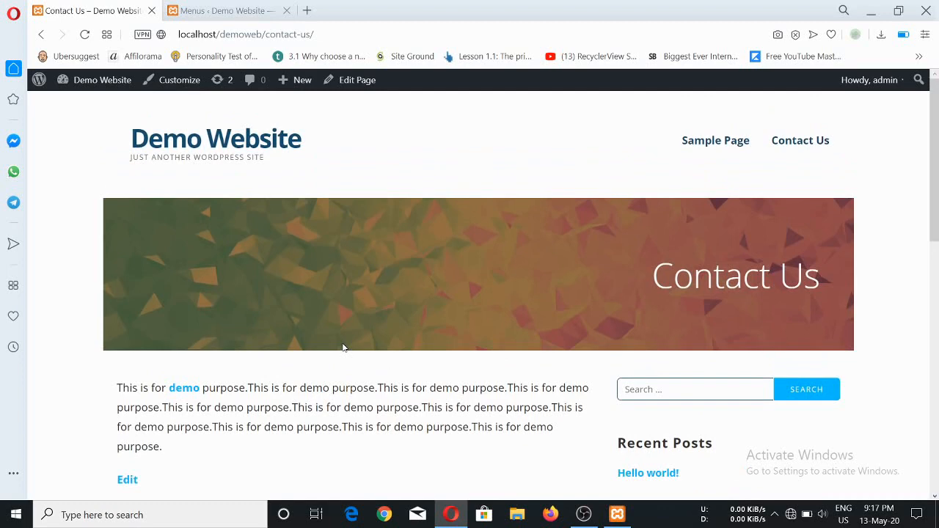
scroll(343, 348, "down", 2)
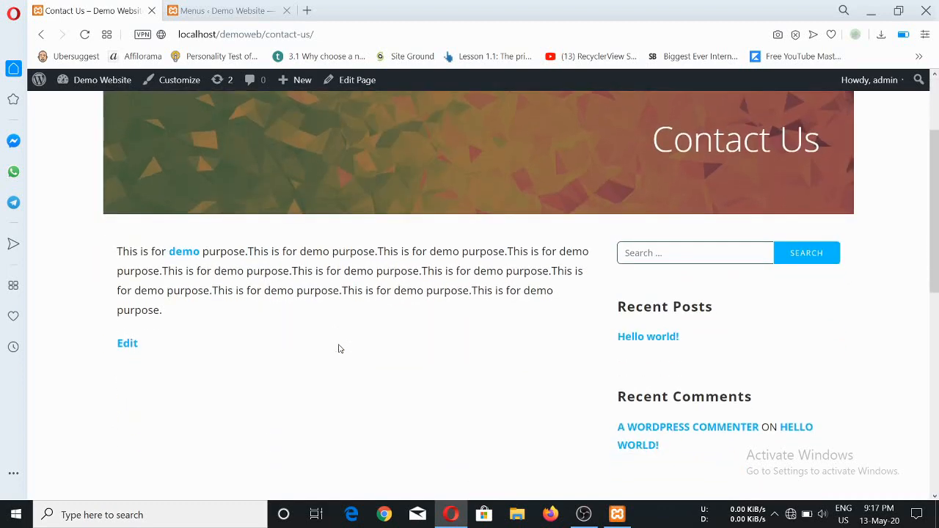
scroll(338, 348, "up", 2)
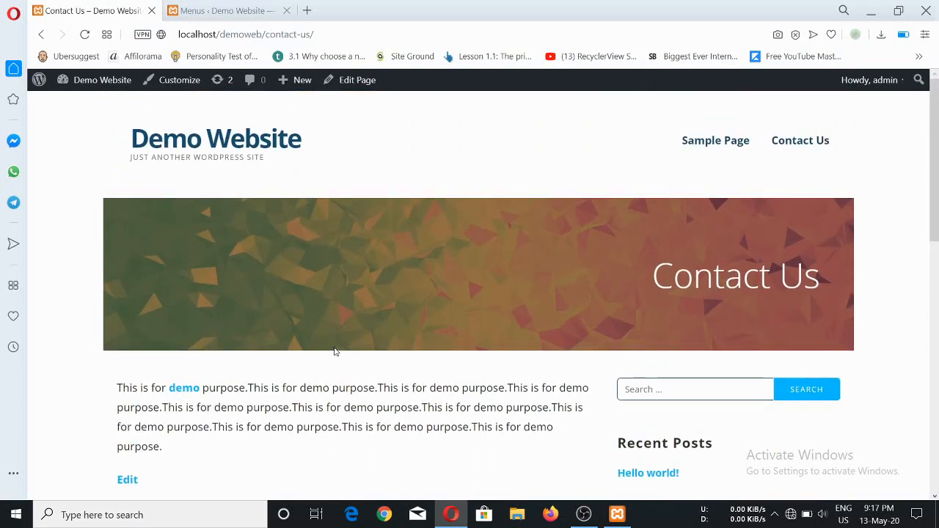